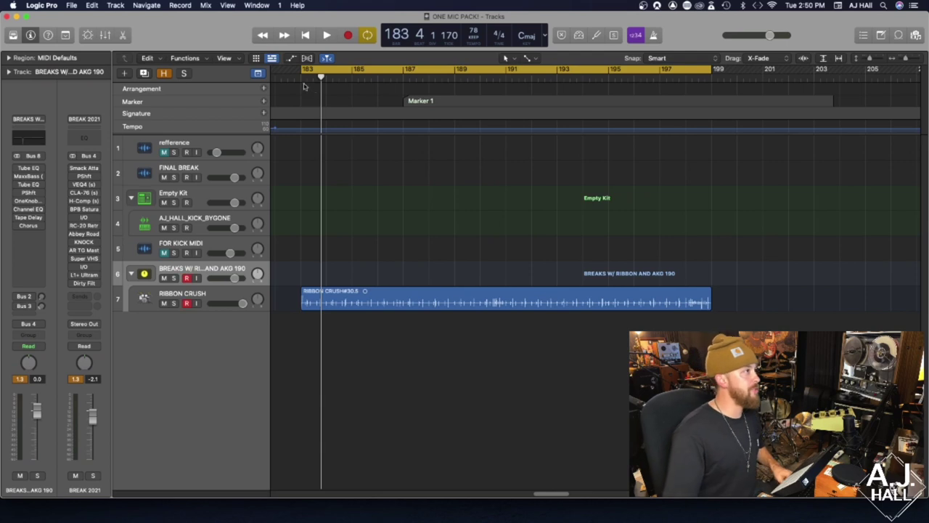
Play the RIBBON CRUSH break from bar 183 with tracks 6 and 7 armed, stopping near bar 186.
{"action": "left_click", "coordinate": [301, 76]}
{"action": "key", "text": "ctrl+r"}
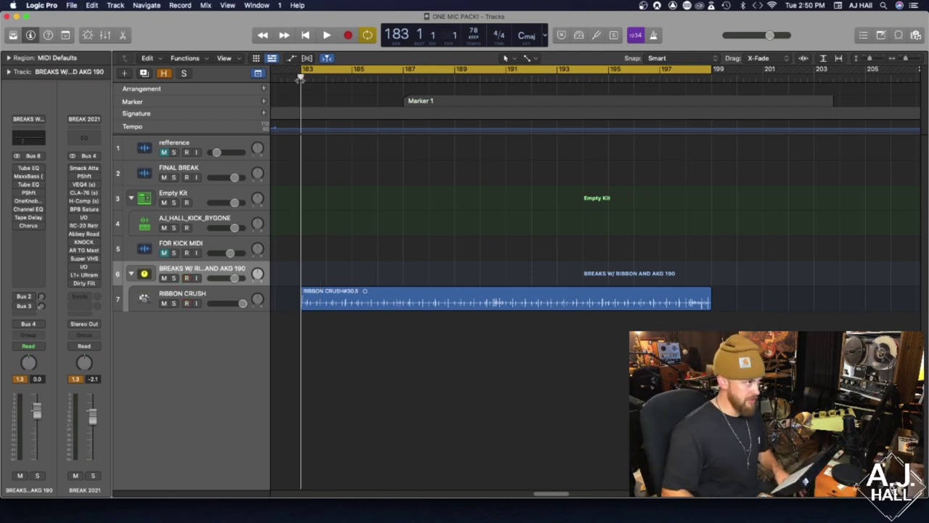
{"action": "key", "text": "r"}
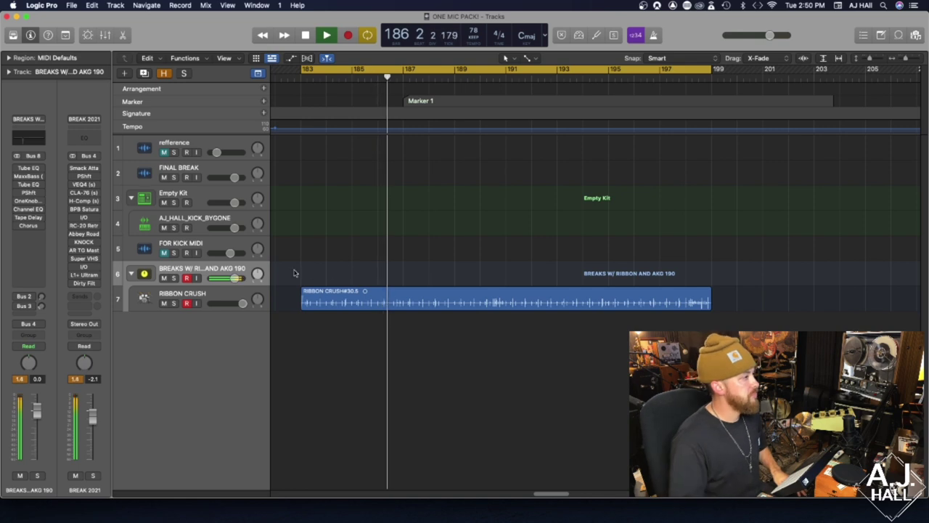
{"action": "key", "text": "space"}
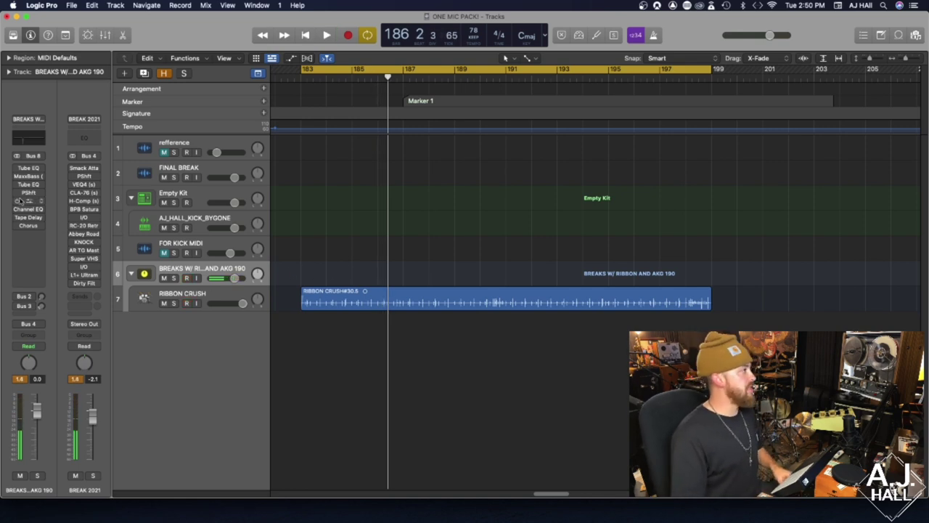
Power on the break-bus Channel EQ, sweep 159 Hz and cut it about −24 dB, then enable the 101 Hz notch.
{"action": "left_click", "coordinate": [28, 209]}
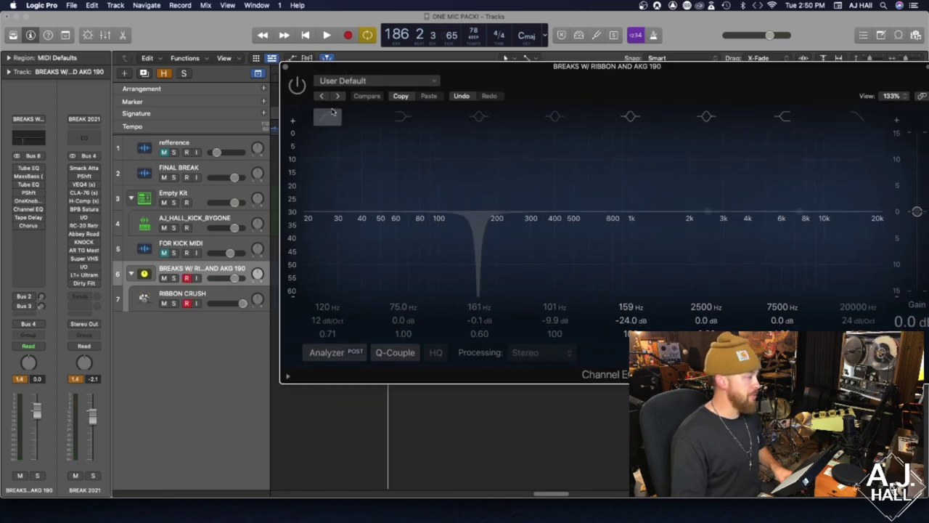
{"action": "left_click", "coordinate": [299, 85]}
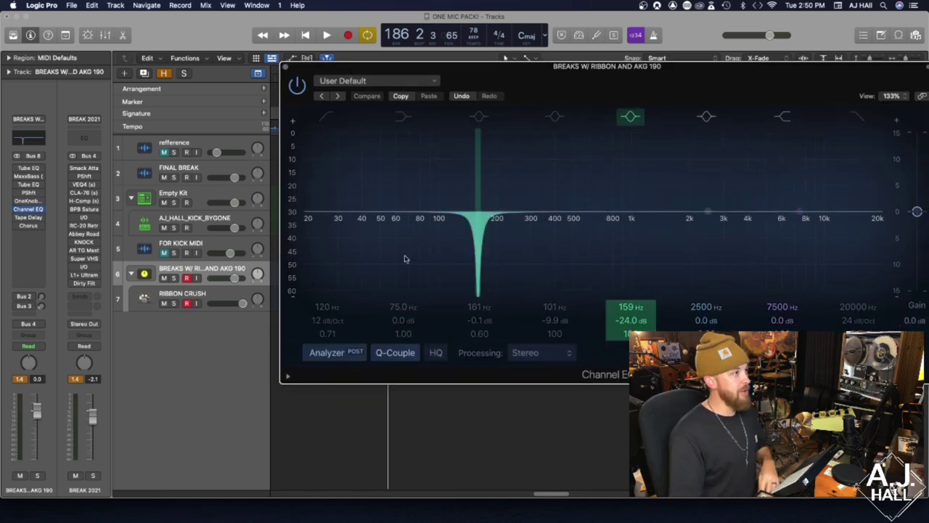
{"action": "left_click_drag", "start_coordinate": [480, 268], "coordinate": [480, 4]}
{"action": "key", "text": "space"}
{"action": "key", "text": "space"}
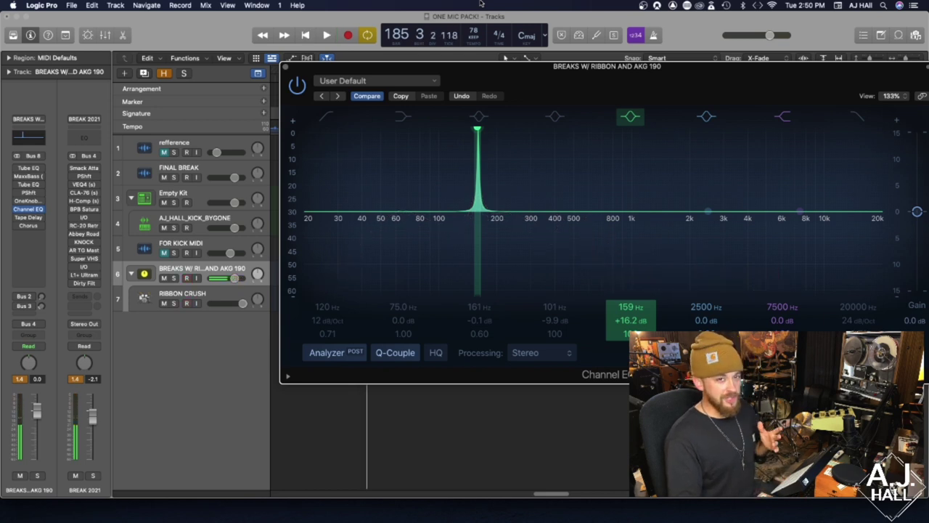
{"action": "left_click_drag", "start_coordinate": [480, 4], "coordinate": [479, 493]}
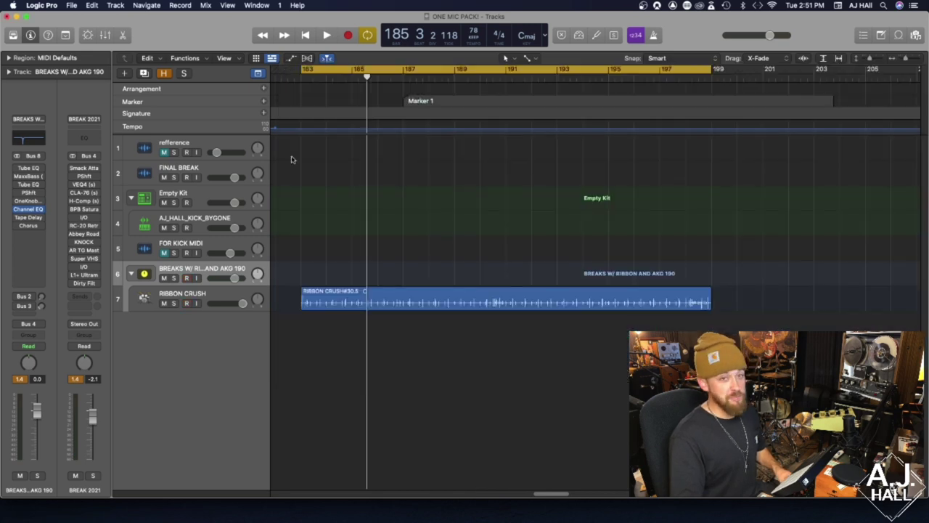
{"action": "left_click", "coordinate": [28, 208]}
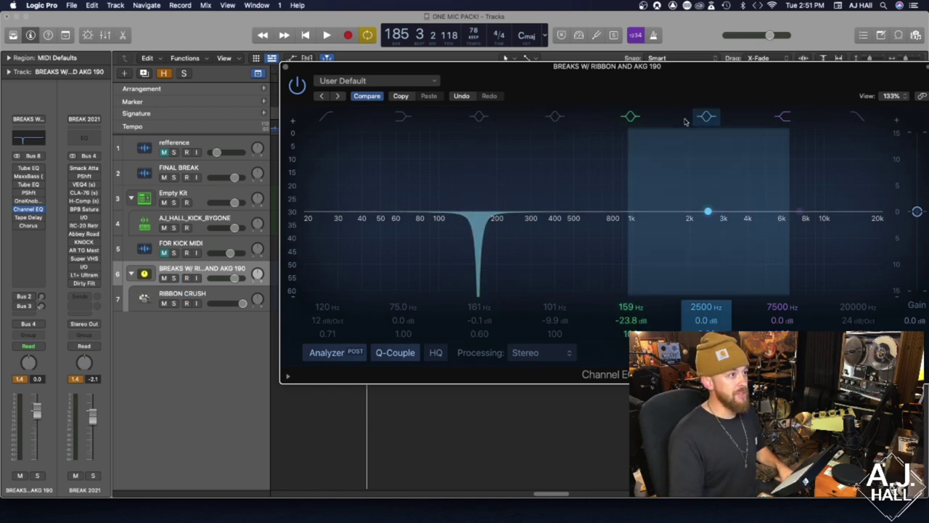
{"action": "left_click", "coordinate": [553, 116]}
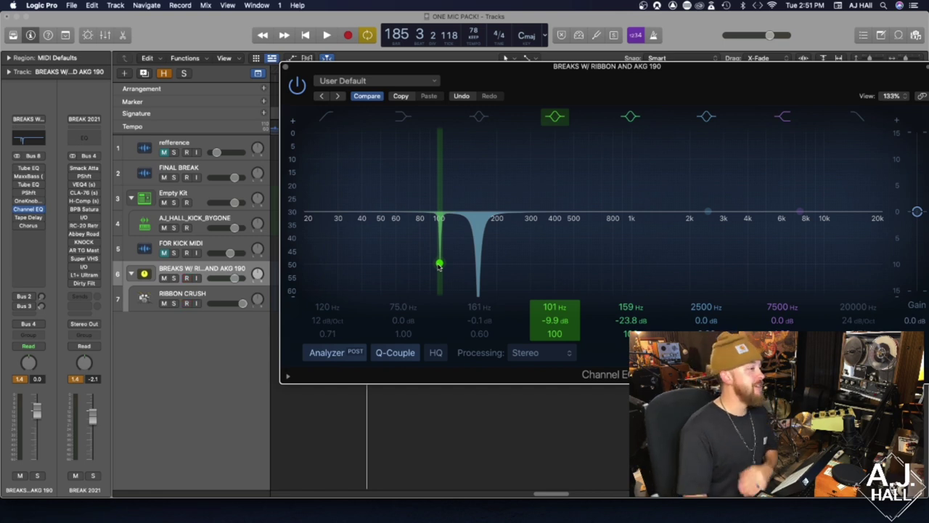
A/B the break from cycle start with the Channel EQ bypassed then re-enabled, then select RIBBON CRUSH.
{"action": "left_click", "coordinate": [284, 68]}
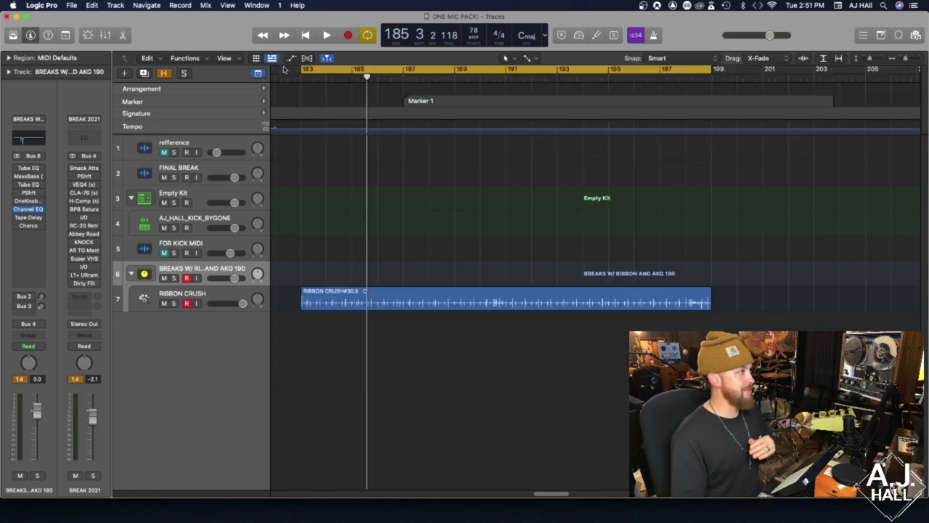
{"action": "key", "text": "Return"}
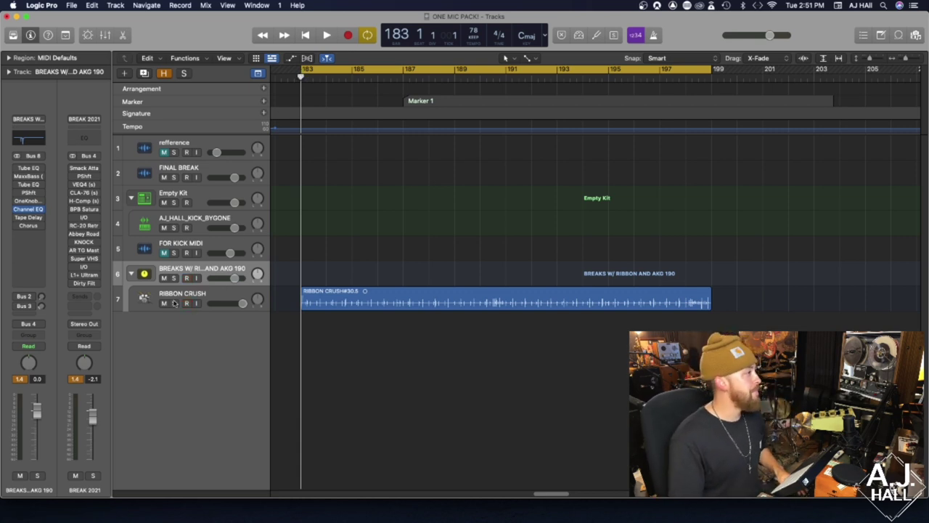
{"action": "left_click", "coordinate": [16, 209]}
{"action": "key", "text": "space"}
{"action": "key", "text": "space"}
{"action": "key", "text": "space"}
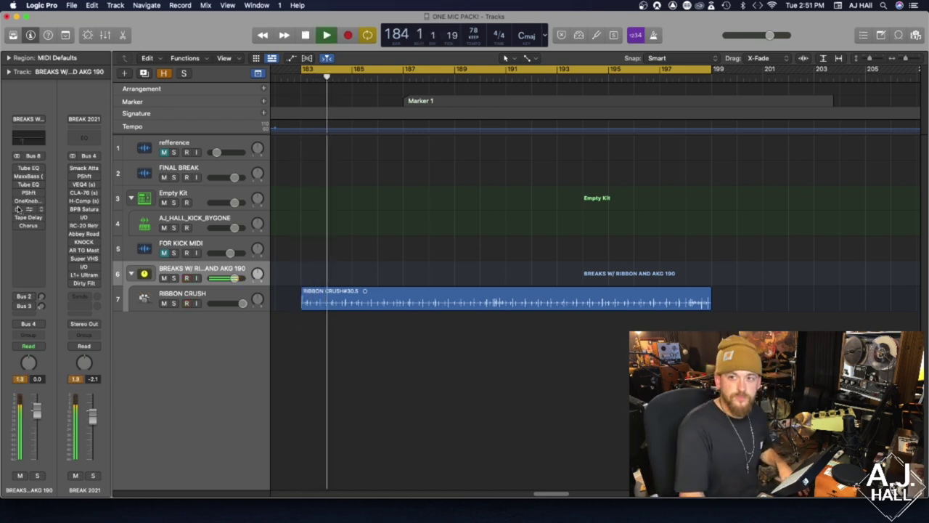
{"action": "left_click", "coordinate": [19, 209]}
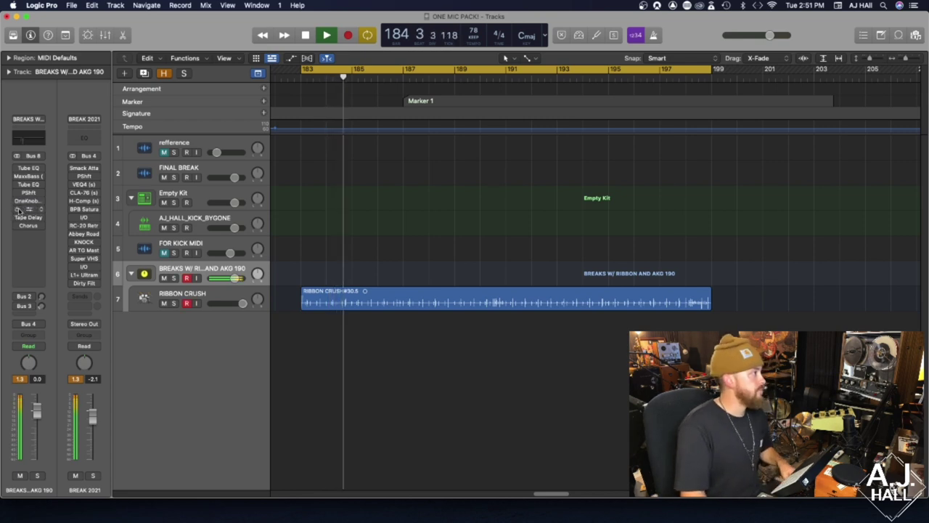
{"action": "key", "text": "space"}
{"action": "key", "text": "space"}
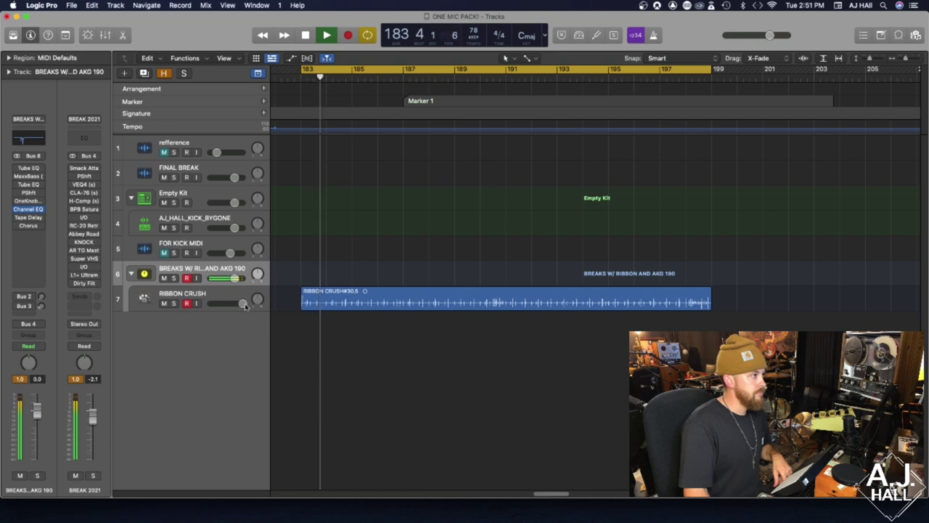
{"action": "key", "text": "space"}
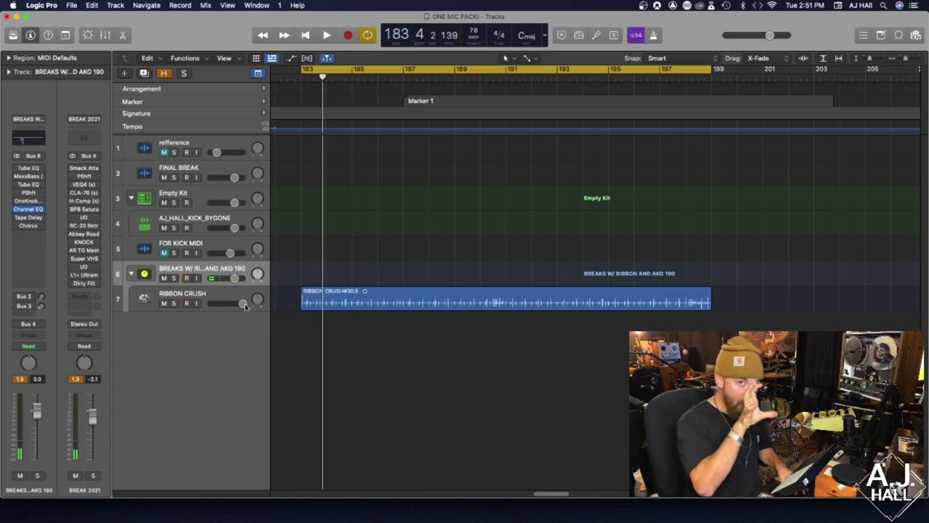
{"action": "key", "text": "space"}
{"action": "key", "text": "space"}
{"action": "left_click", "coordinate": [201, 297]}
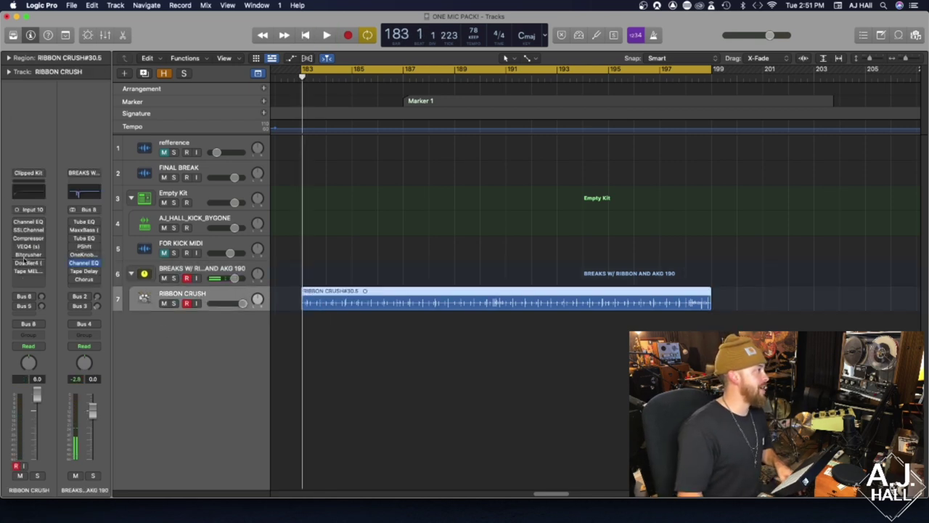
On RIBBON CRUSH's SSLChannel, adjust HF gain, HMF gain and frequency, LMF gain and LF gain.
{"action": "left_click", "coordinate": [28, 229]}
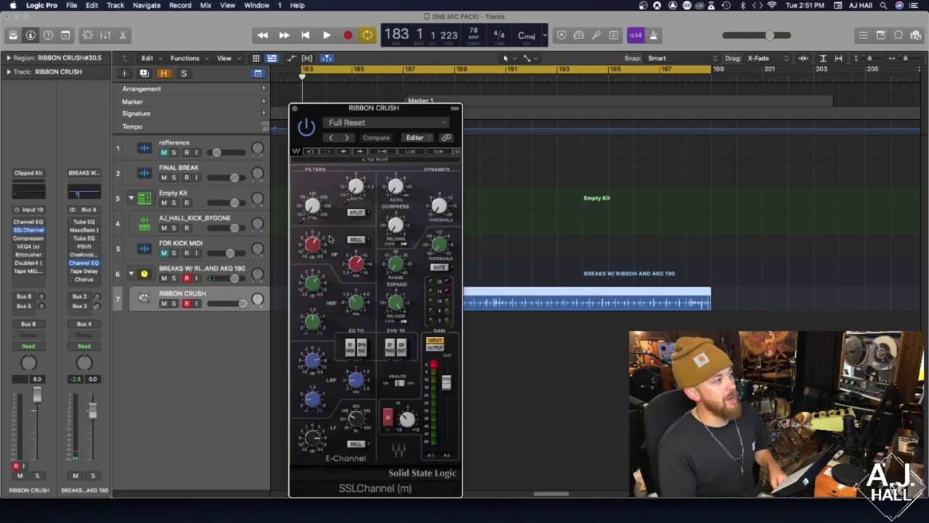
{"action": "left_click_drag", "start_coordinate": [317, 249], "coordinate": [356, 258]}
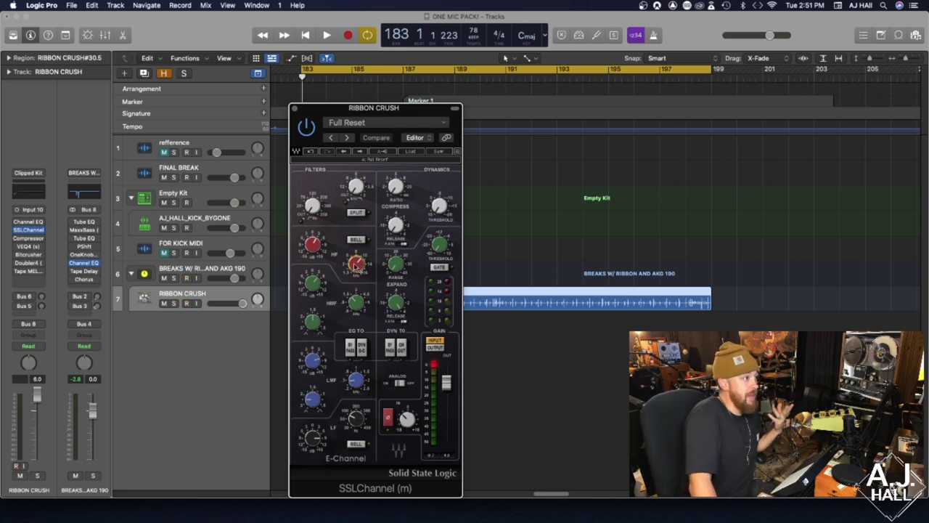
{"action": "left_click_drag", "start_coordinate": [313, 283], "coordinate": [313, 281]}
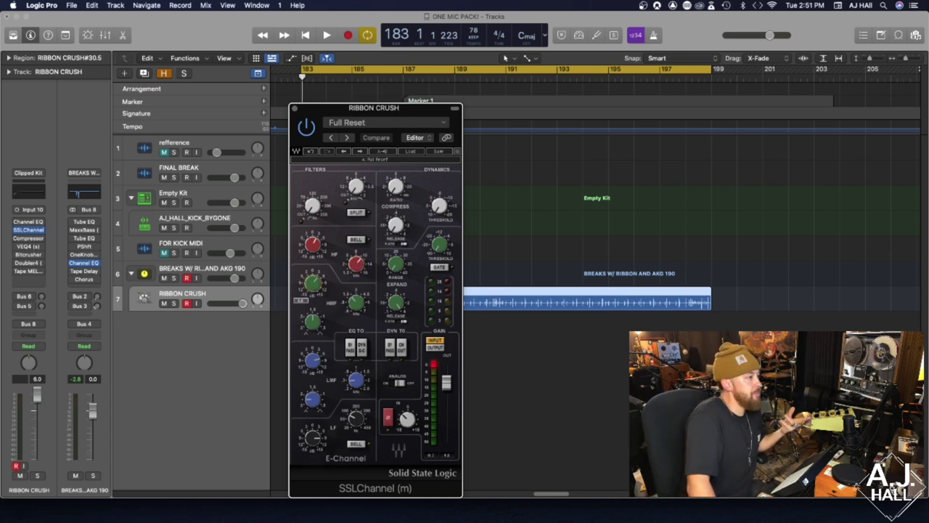
{"action": "left_click_drag", "start_coordinate": [356, 301], "coordinate": [357, 298]}
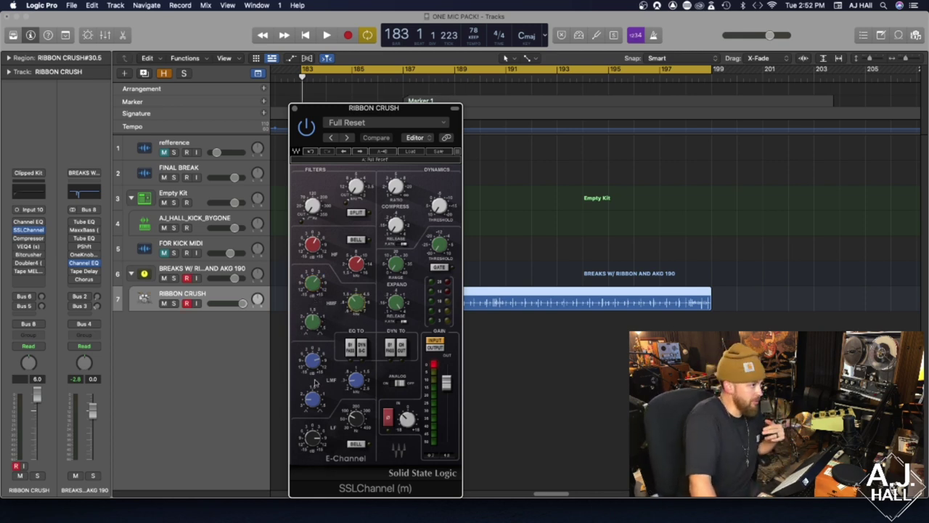
{"action": "left_click_drag", "start_coordinate": [316, 363], "coordinate": [355, 376]}
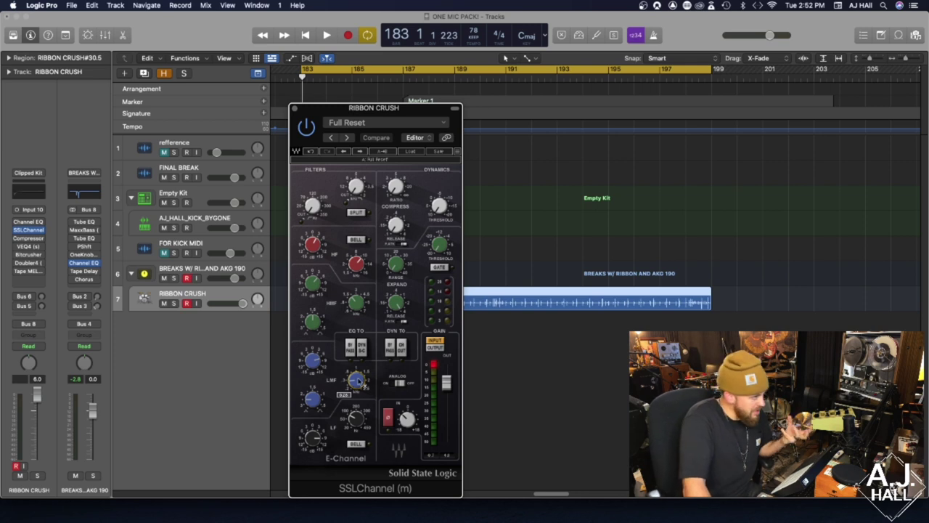
{"action": "left_click_drag", "start_coordinate": [312, 437], "coordinate": [356, 416]}
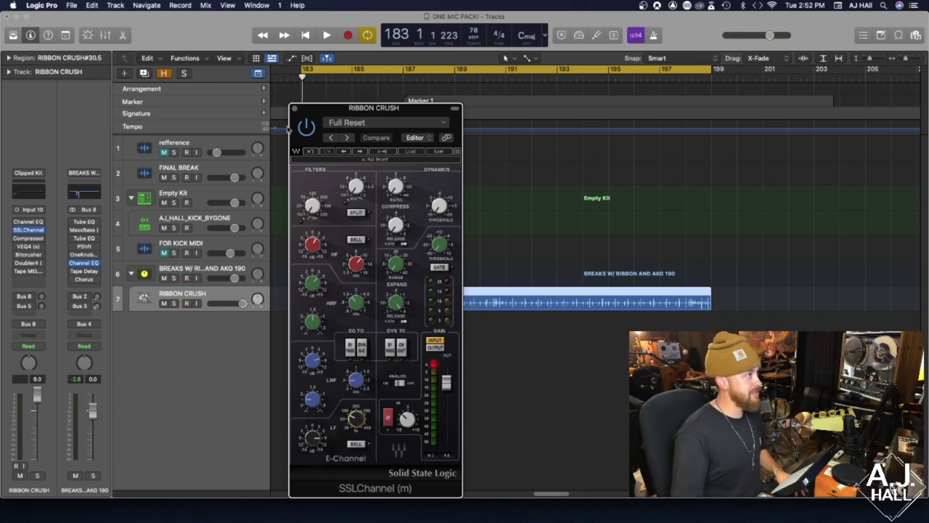
{"action": "left_click", "coordinate": [294, 109]}
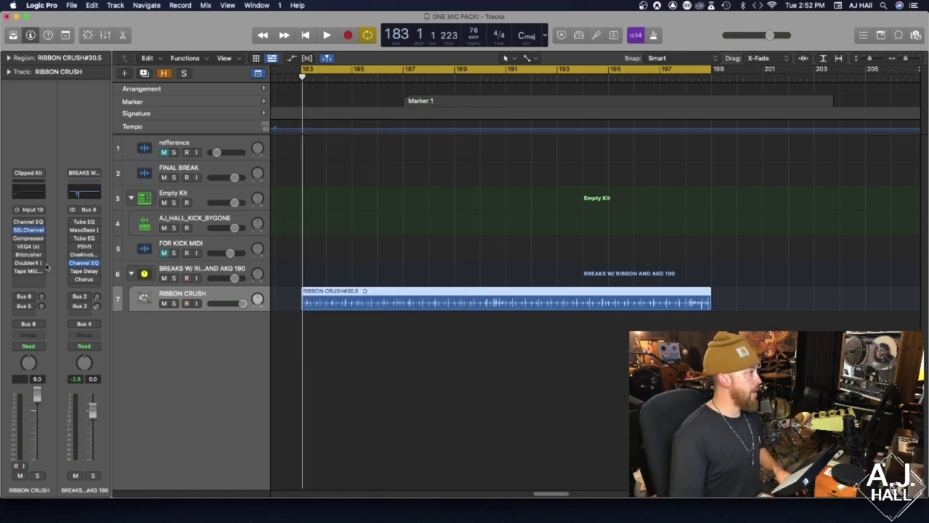
Audition RIBBON CRUSH with the SSLChannel bypassed and restored, then select BREAKS W/ RIBBON AND AKG 190.
{"action": "left_click", "coordinate": [16, 230]}
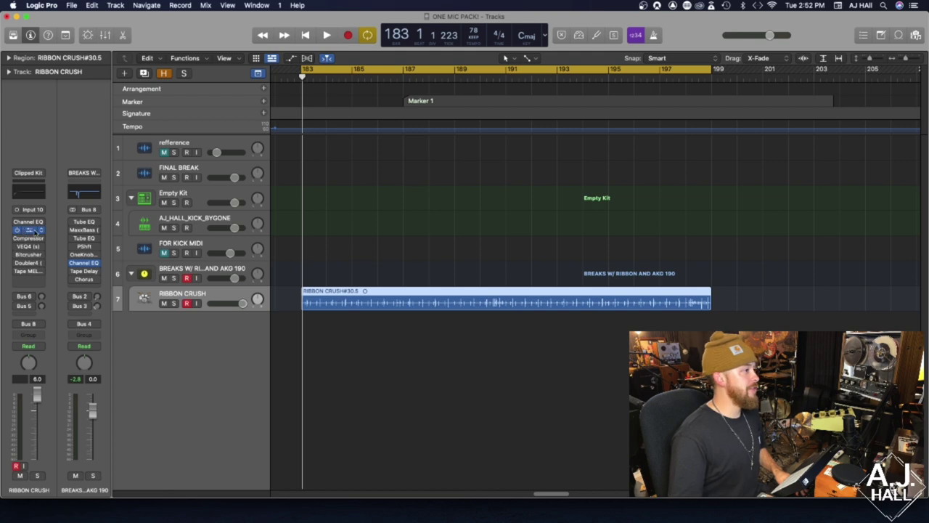
{"action": "key", "text": "space"}
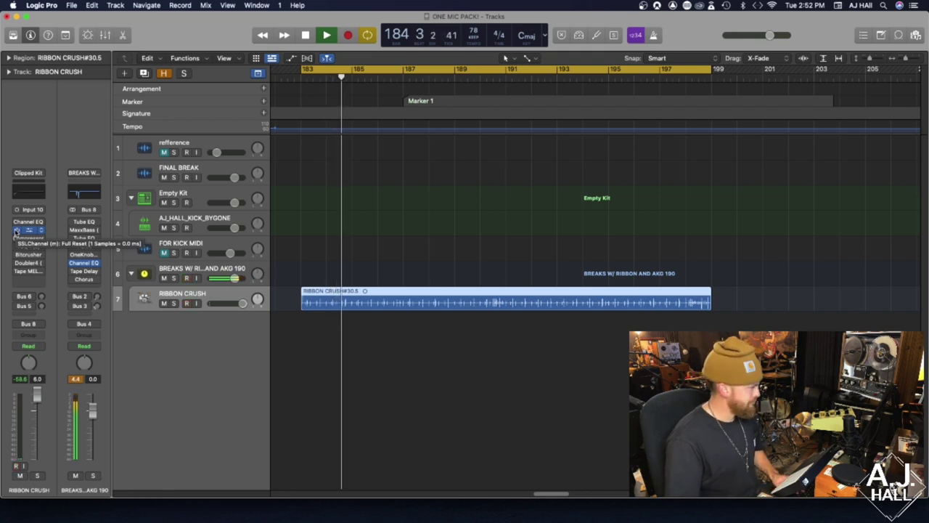
{"action": "key", "text": "Return"}
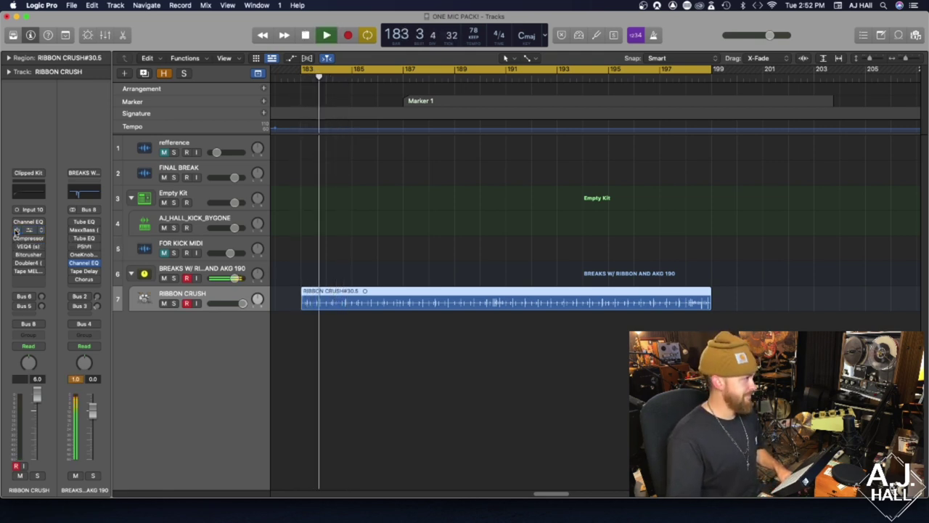
{"action": "key", "text": "space"}
{"action": "left_click", "coordinate": [16, 230]}
{"action": "key", "text": "space"}
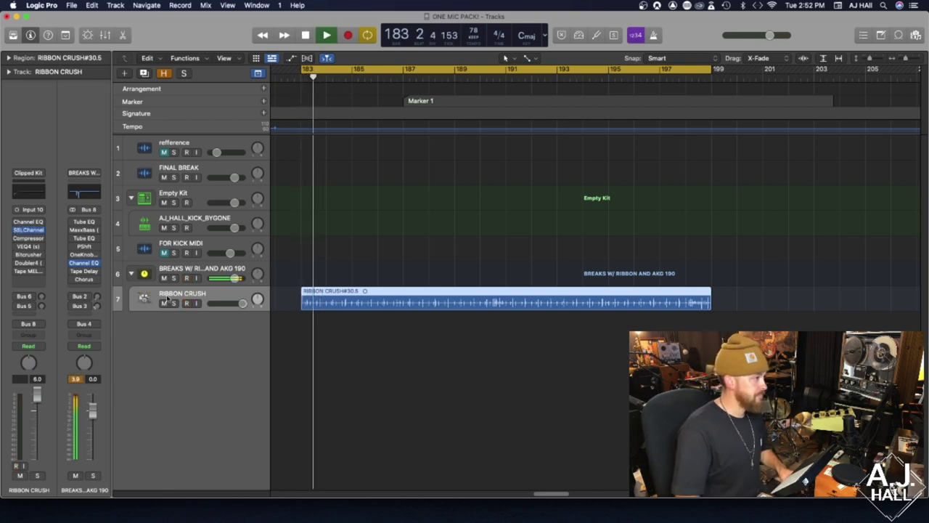
{"action": "key", "text": "space"}
{"action": "left_click", "coordinate": [166, 269]}
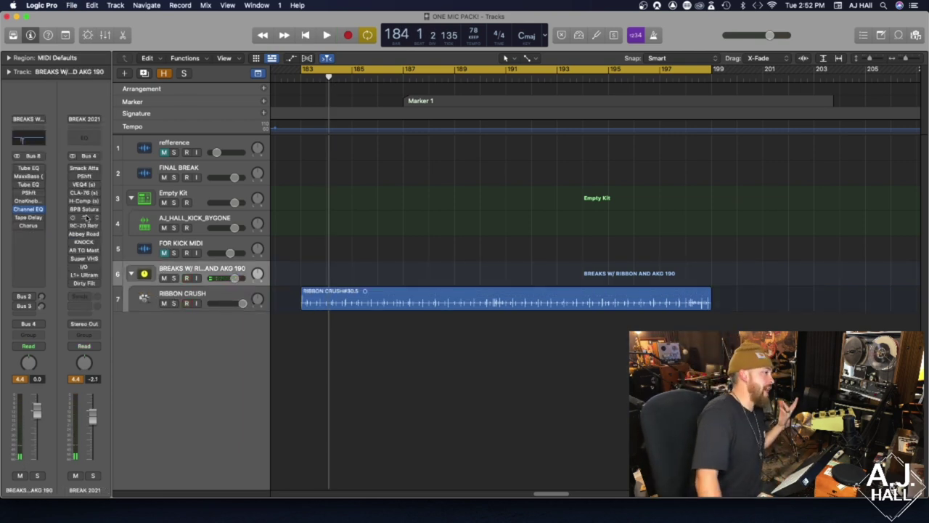
Record-arm the ribbon and break tracks and open VEQ4 (s) on the BREAK 2021 channel.
{"action": "left_click", "coordinate": [187, 303]}
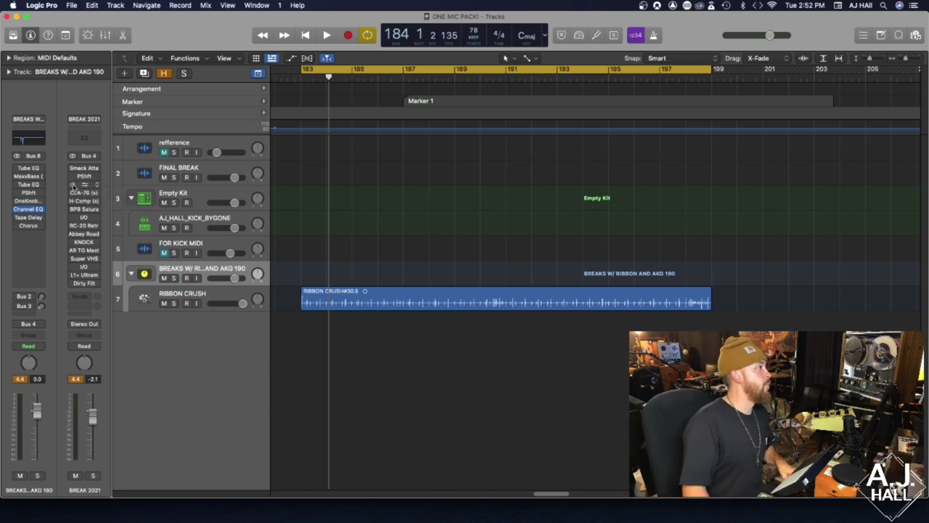
{"action": "left_click", "coordinate": [74, 185]}
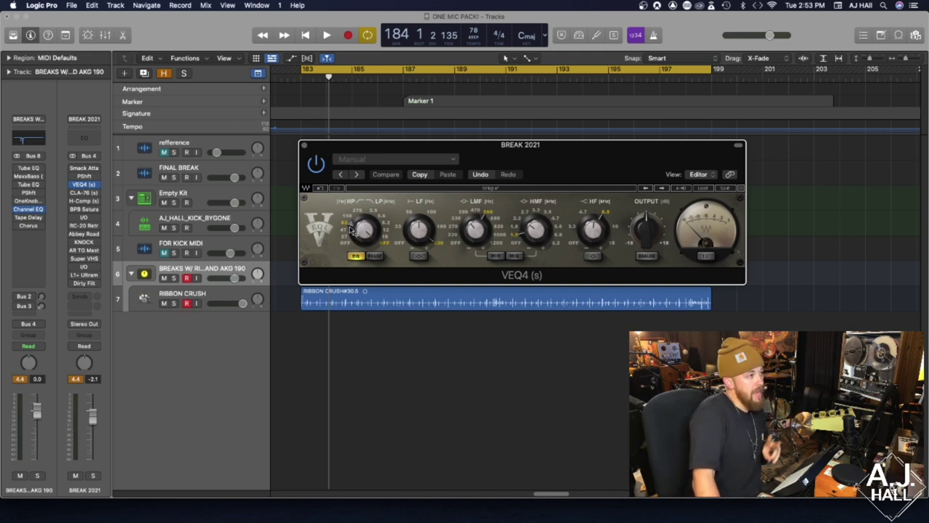
Check the VEQ4 LF value and nudge the LMF band gain up slightly.
{"action": "left_click", "coordinate": [432, 239]}
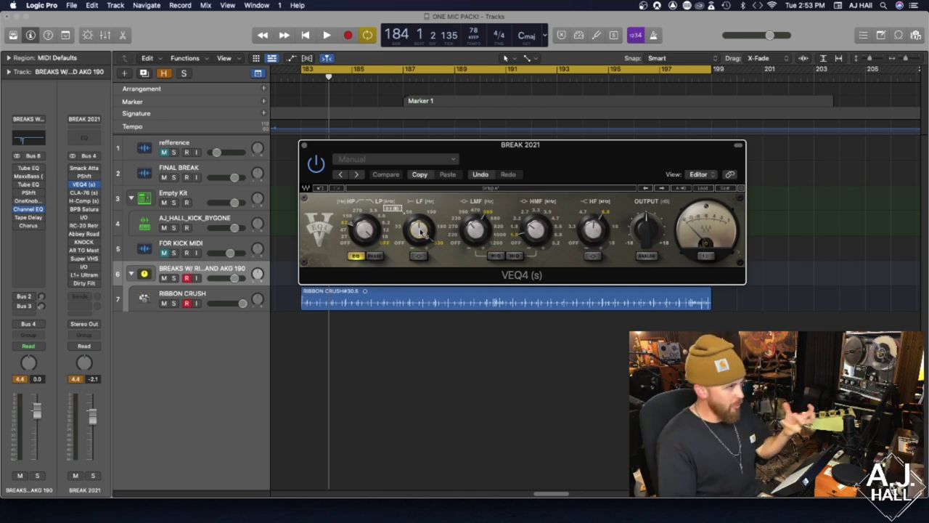
{"action": "left_click_drag", "start_coordinate": [475, 230], "coordinate": [476, 222]}
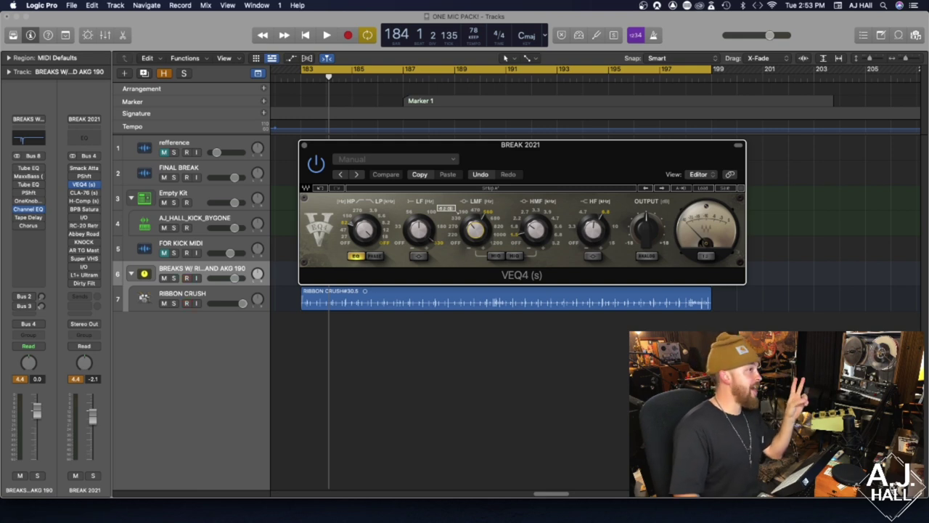
{"action": "left_click_drag", "start_coordinate": [476, 222], "coordinate": [472, 215]}
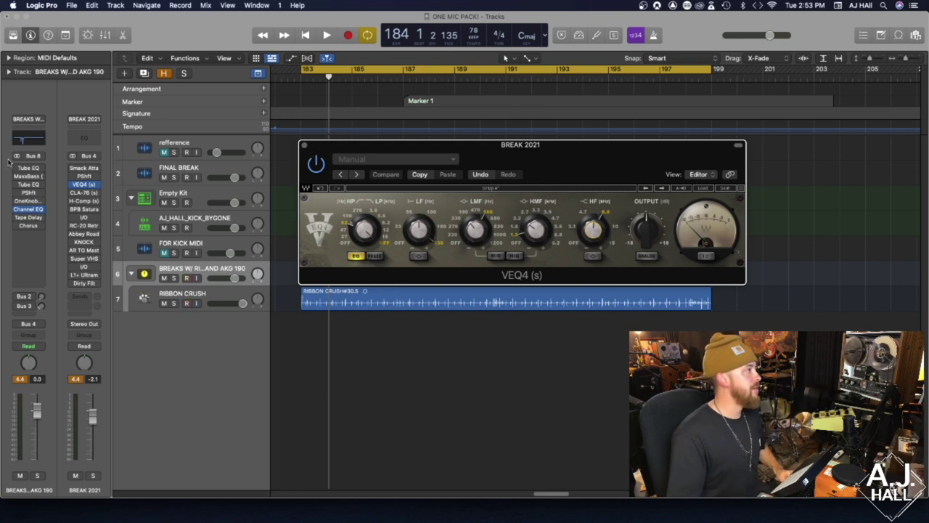
Audition the EQ'd break from bar 183, then stop and close the VEQ4 window.
{"action": "key", "text": "space"}
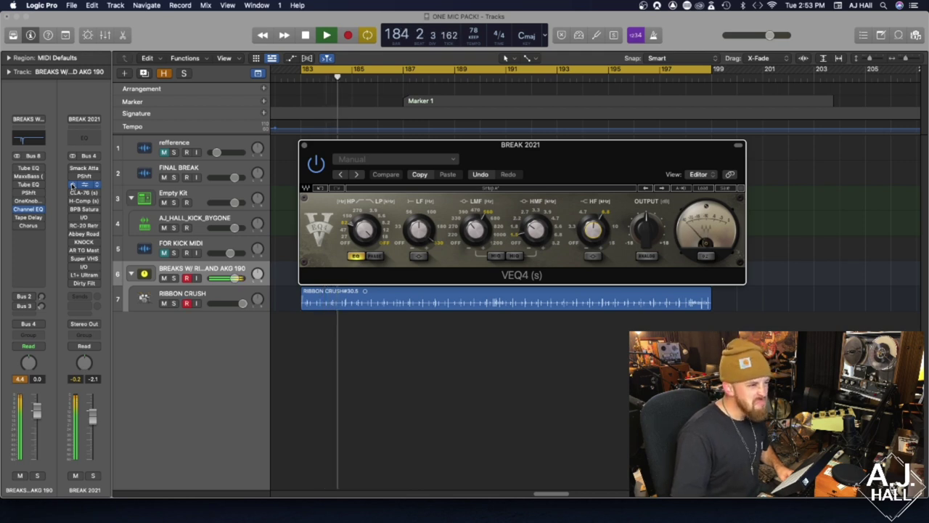
{"action": "key", "text": "comma"}
{"action": "key", "text": "comma"}
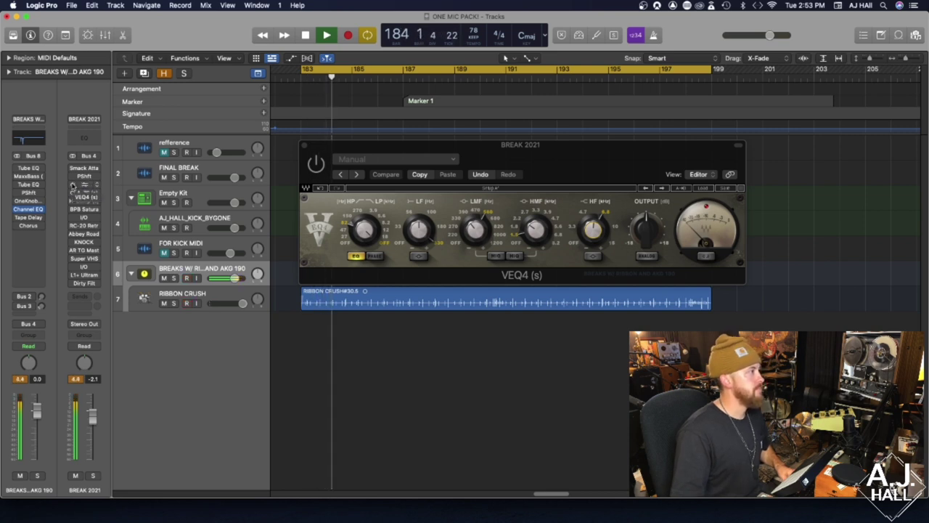
{"action": "key", "text": "space"}
{"action": "key", "text": "comma"}
{"action": "key", "text": "comma"}
{"action": "key", "text": "space"}
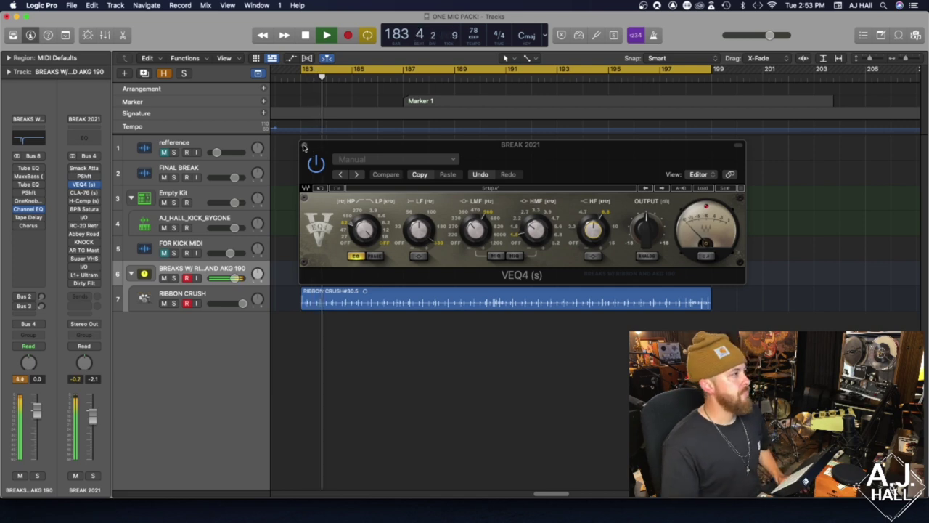
{"action": "key", "text": "space"}
{"action": "key", "text": "v"}
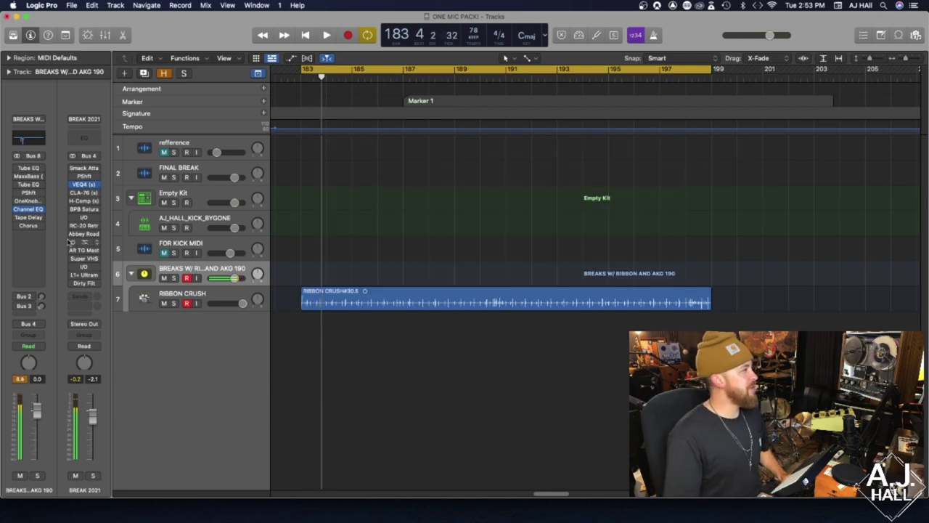
With CLA-76 (Start Me Up) open, set RIBBON CRUSH to +0.2 dB, audition, then close the compressor.
{"action": "left_click", "coordinate": [72, 192]}
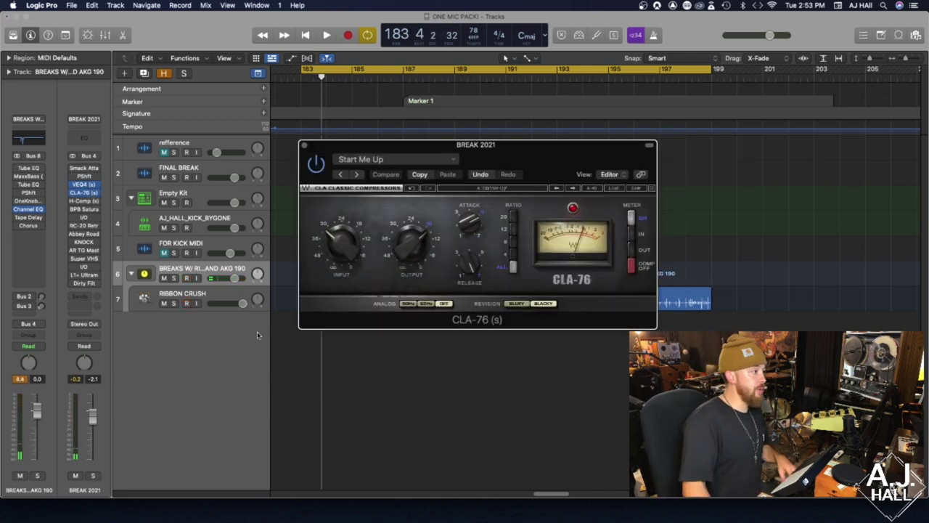
{"action": "left_click_drag", "start_coordinate": [242, 303], "coordinate": [232, 303]}
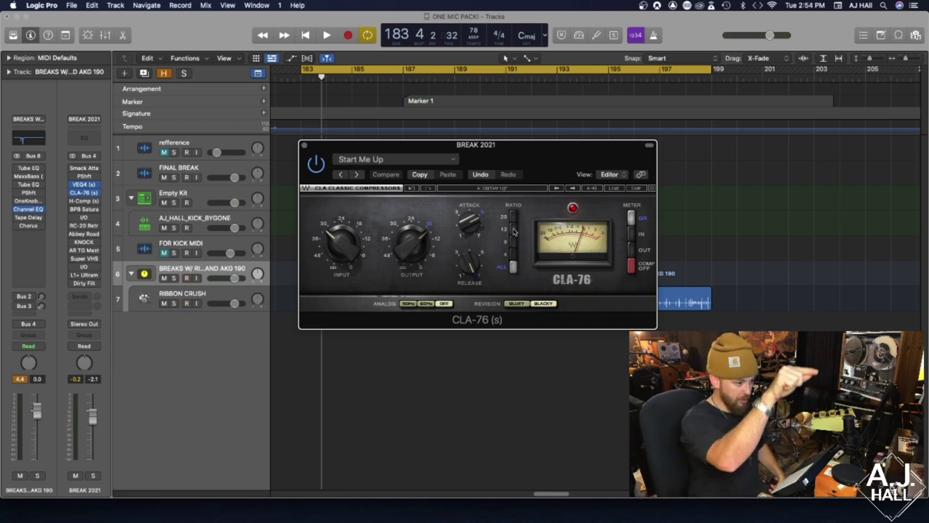
{"action": "key", "text": "alt+r"}
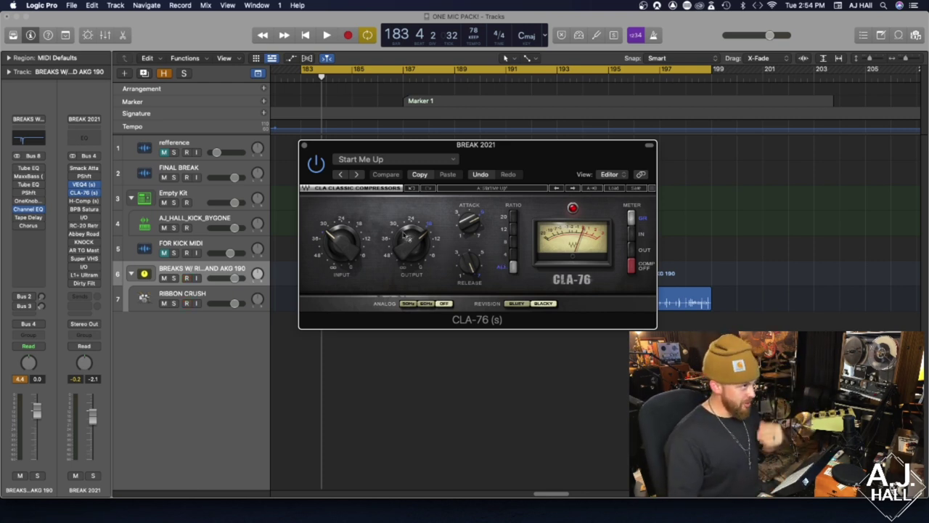
{"action": "key", "text": "space"}
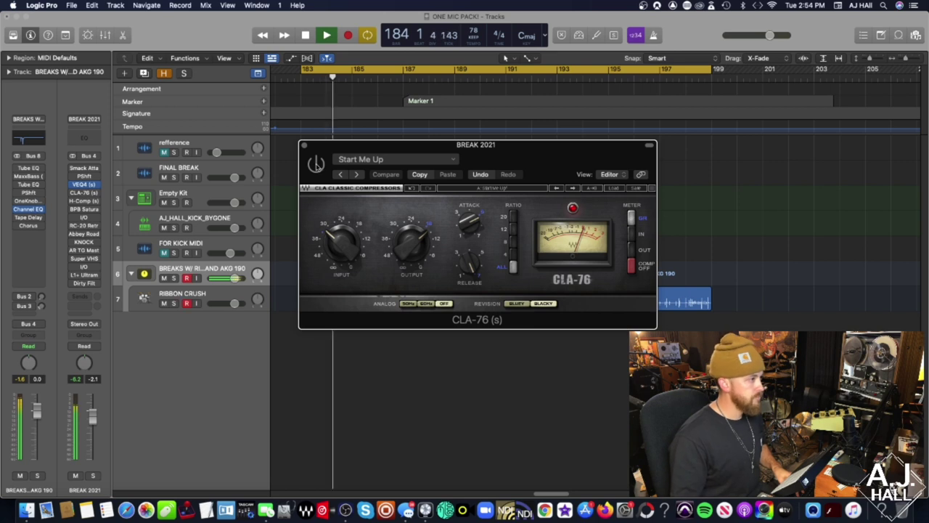
{"action": "key", "text": "space"}
{"action": "key", "text": "space"}
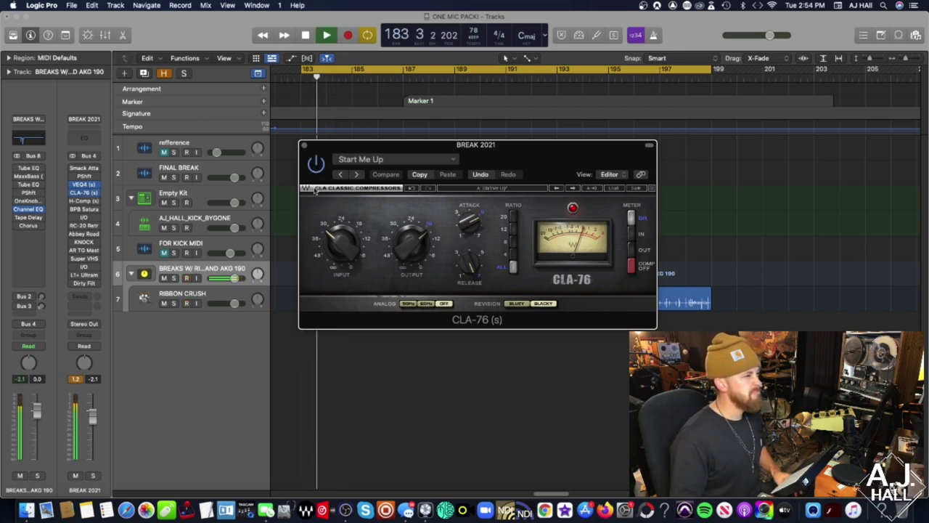
{"action": "key", "text": "space"}
{"action": "key", "text": "space"}
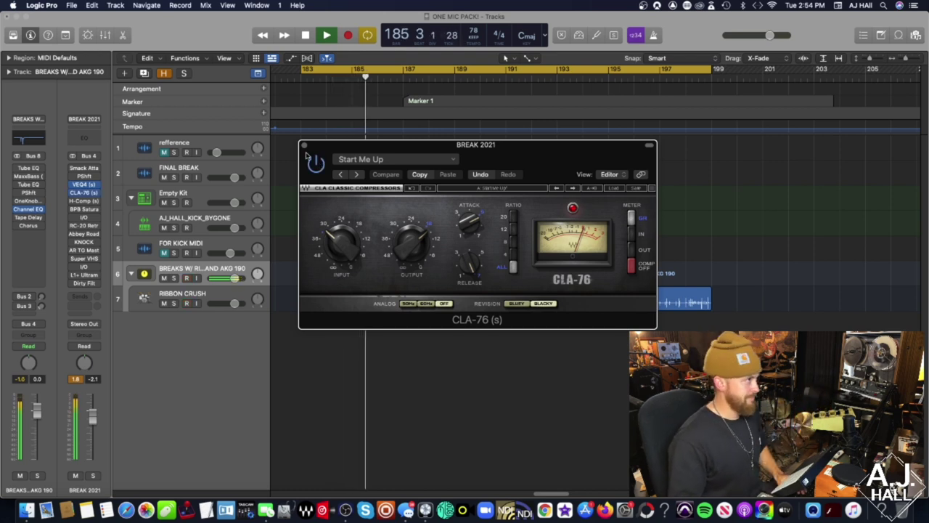
{"action": "key", "text": "space"}
{"action": "left_click", "coordinate": [304, 145]}
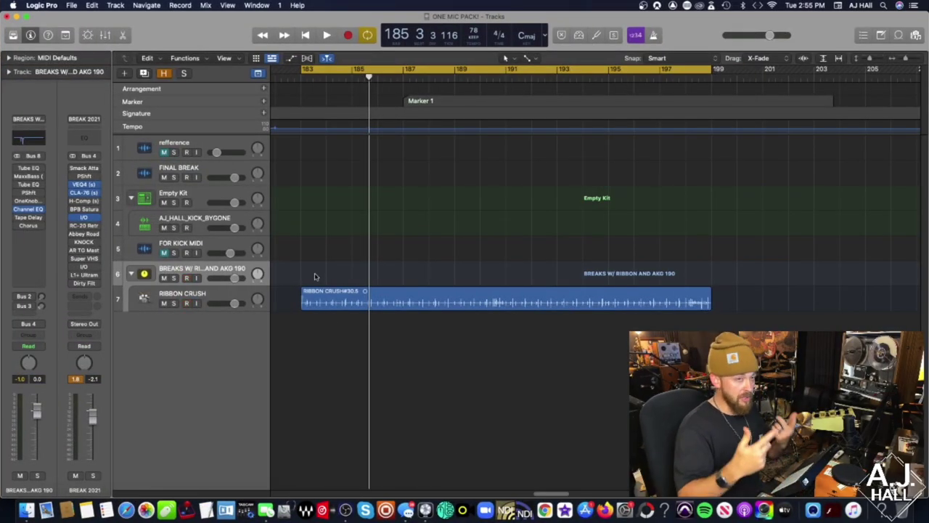
Audition the break twice with BREAKS W/ RIBBON AND AKG 190 selected, then open RC-20 Retro Color on BREAK 2021.
{"action": "left_click", "coordinate": [211, 298]}
{"action": "left_click", "coordinate": [201, 268]}
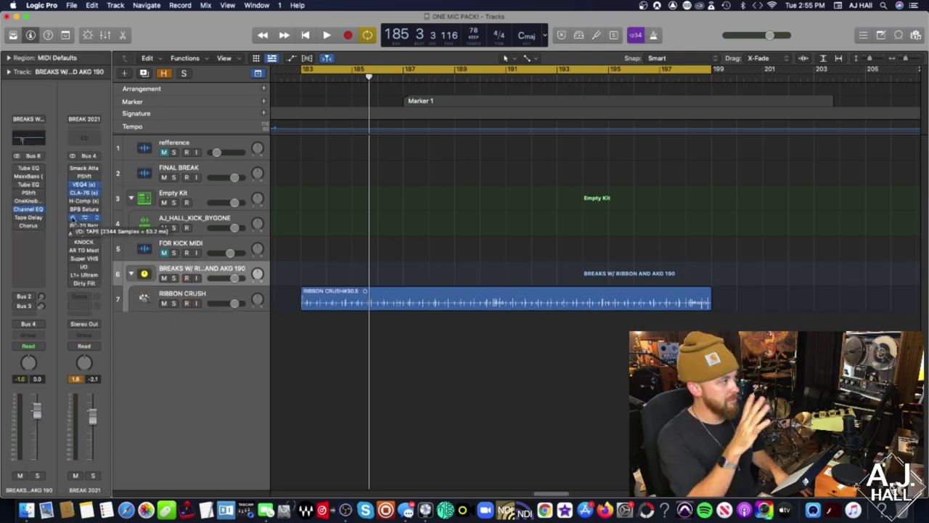
{"action": "key", "text": "space"}
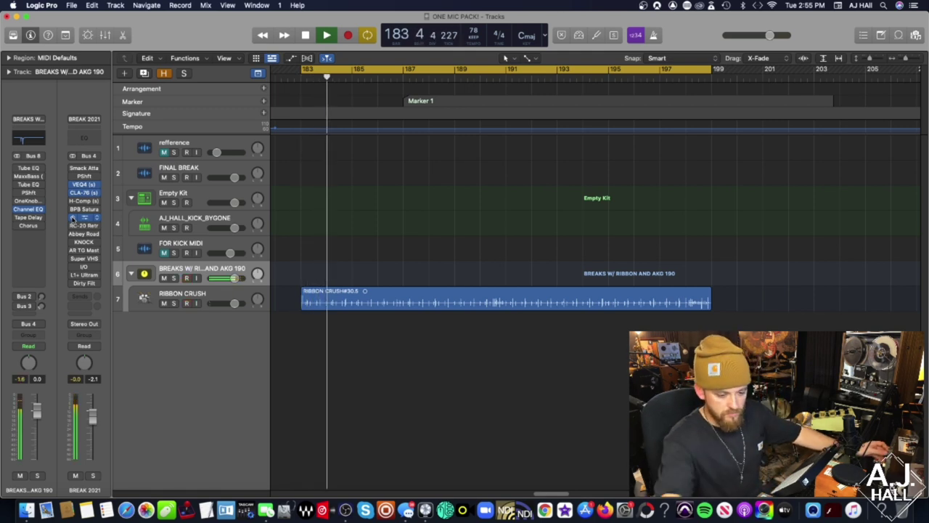
{"action": "key", "text": "ctrl+r"}
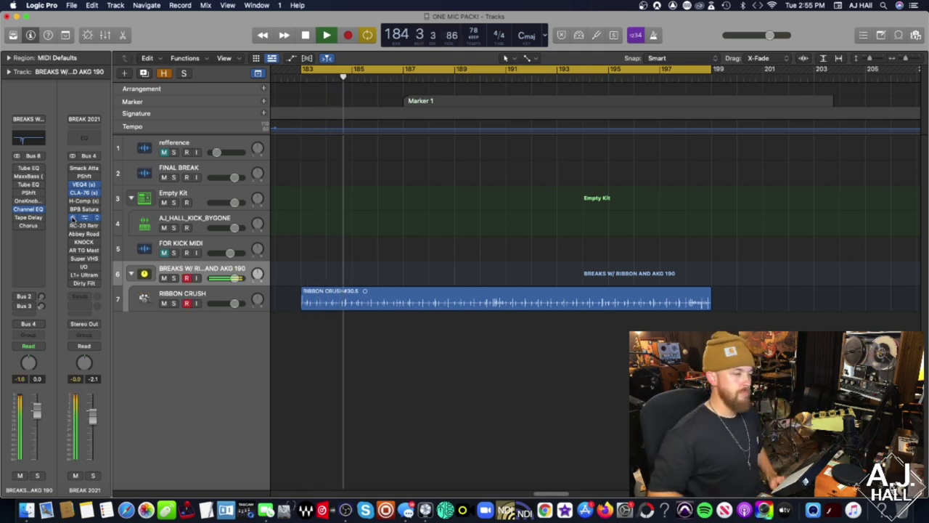
{"action": "key", "text": "space"}
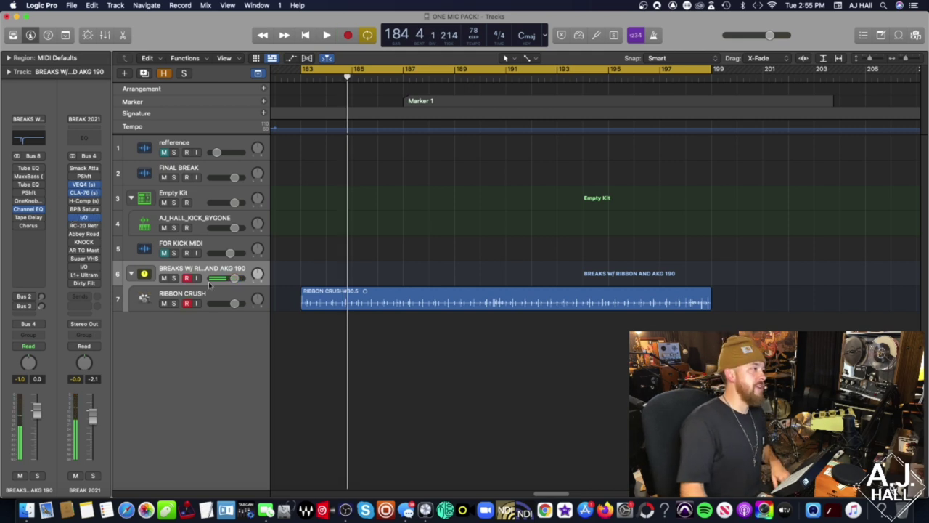
{"action": "key", "text": "space"}
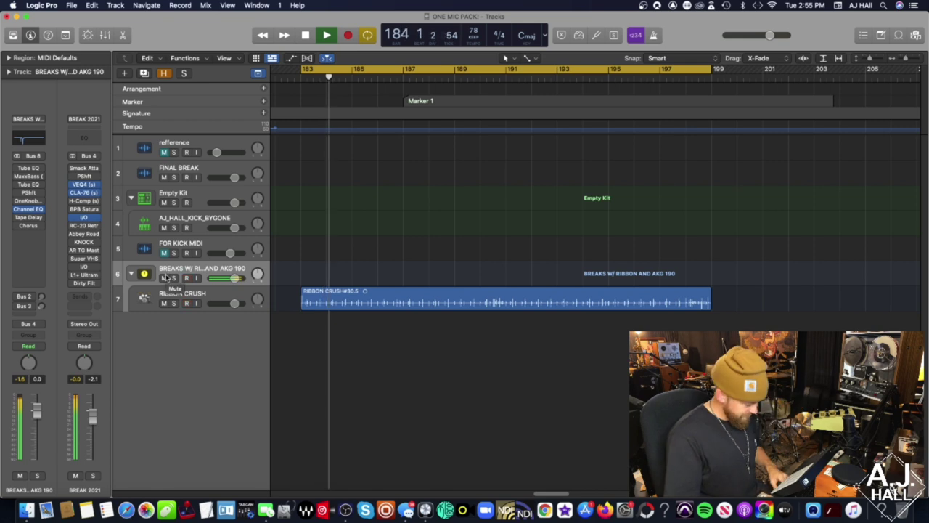
{"action": "key", "text": "space"}
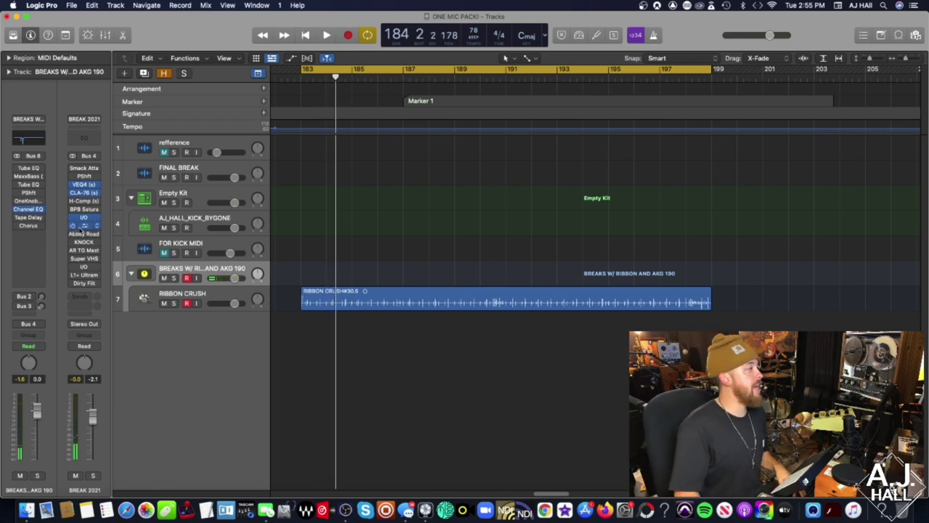
{"action": "left_click", "coordinate": [83, 226]}
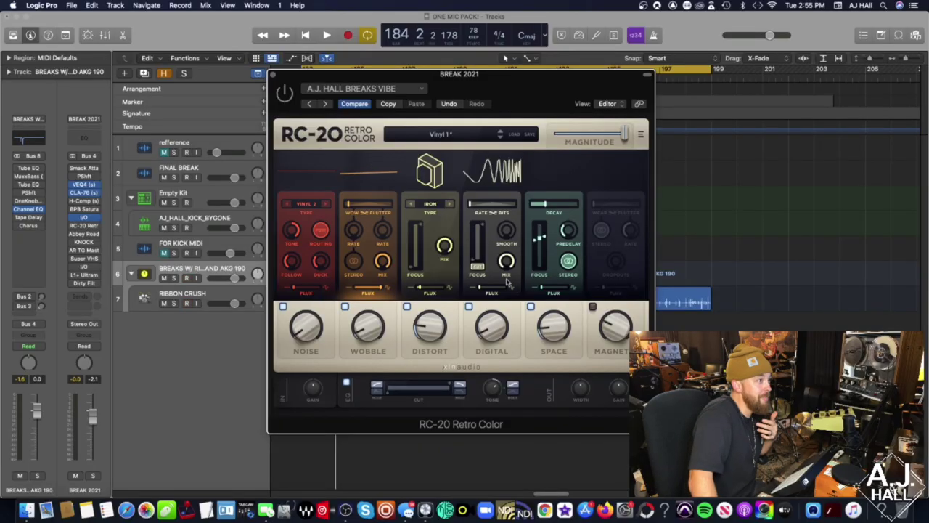
Switch off RC-20's Digital, Noise, Wobble, Distort and Space modules and audition the dry break.
{"action": "left_click", "coordinate": [469, 307]}
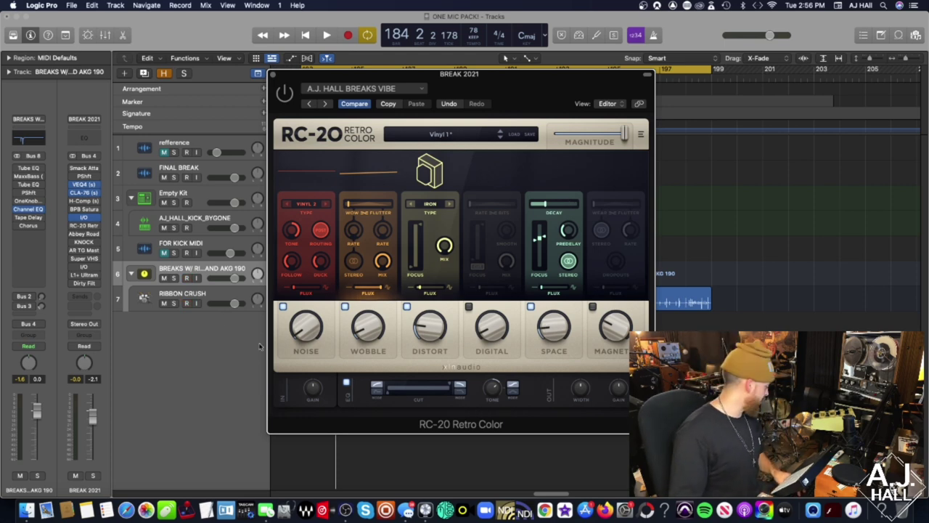
{"action": "key", "text": "ctrl+r"}
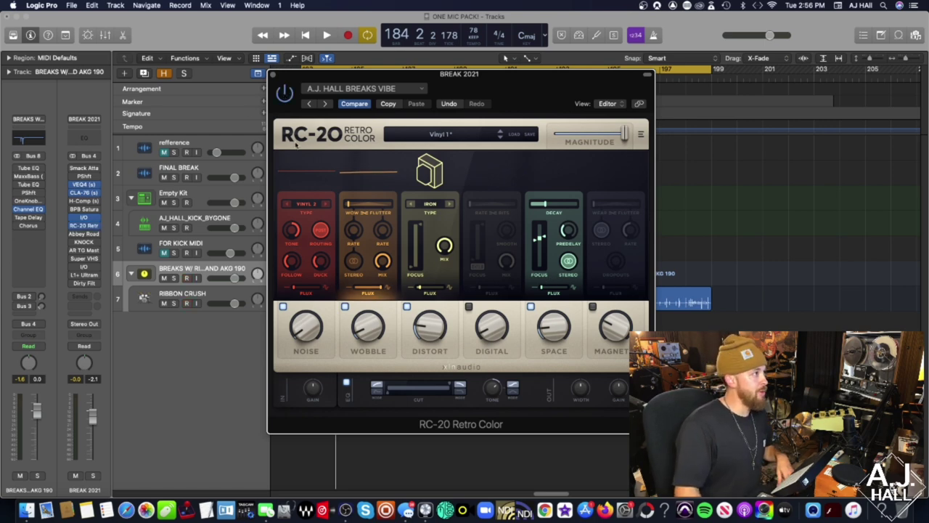
{"action": "left_click", "coordinate": [283, 306]}
{"action": "left_click", "coordinate": [345, 306]}
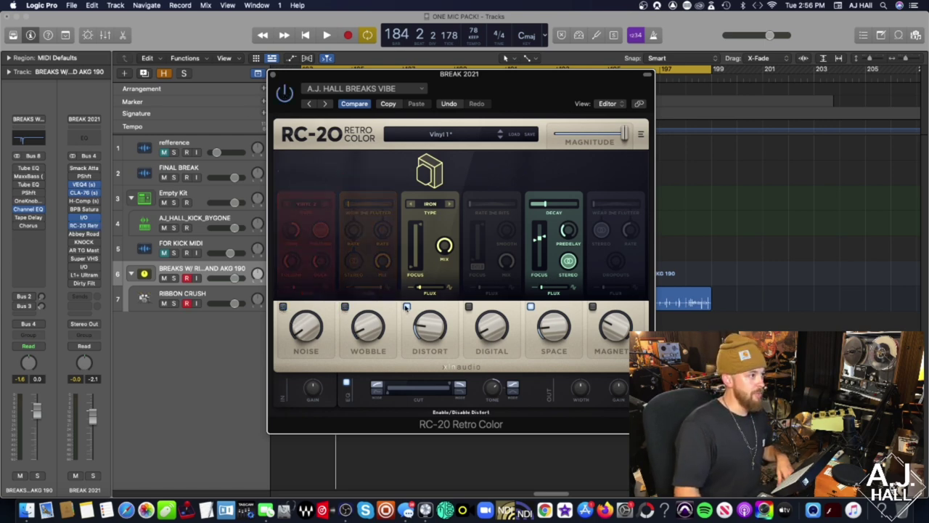
{"action": "left_click", "coordinate": [406, 306]}
{"action": "left_click", "coordinate": [531, 307]}
{"action": "key", "text": "space"}
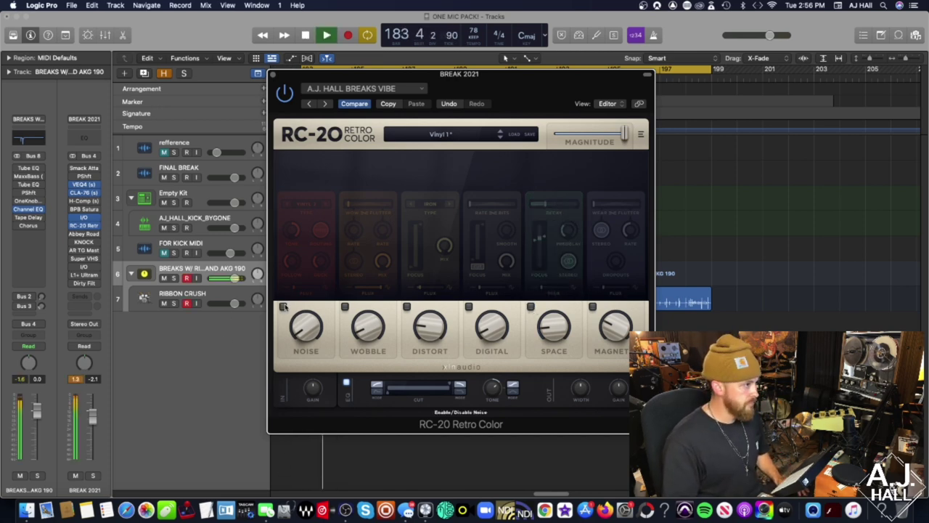
{"action": "key", "text": "space"}
Re-enable Space, Distort and Wobble one at a time, auditioning the break after each.
{"action": "left_click", "coordinate": [531, 307]}
{"action": "key", "text": "space"}
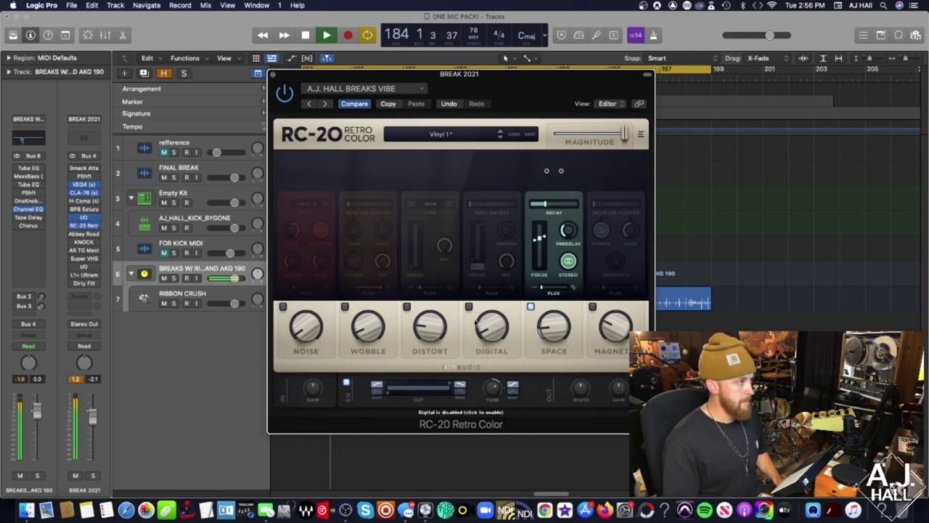
{"action": "key", "text": "space"}
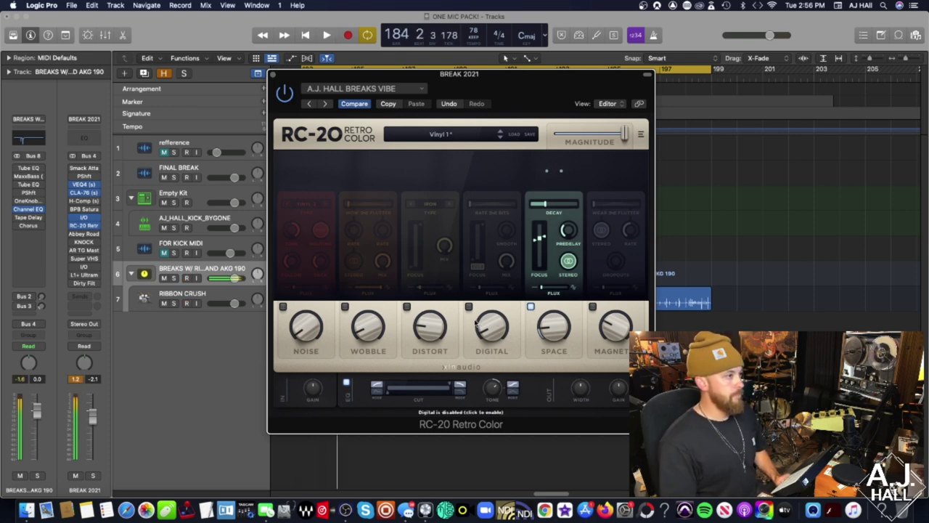
{"action": "left_click", "coordinate": [407, 306]}
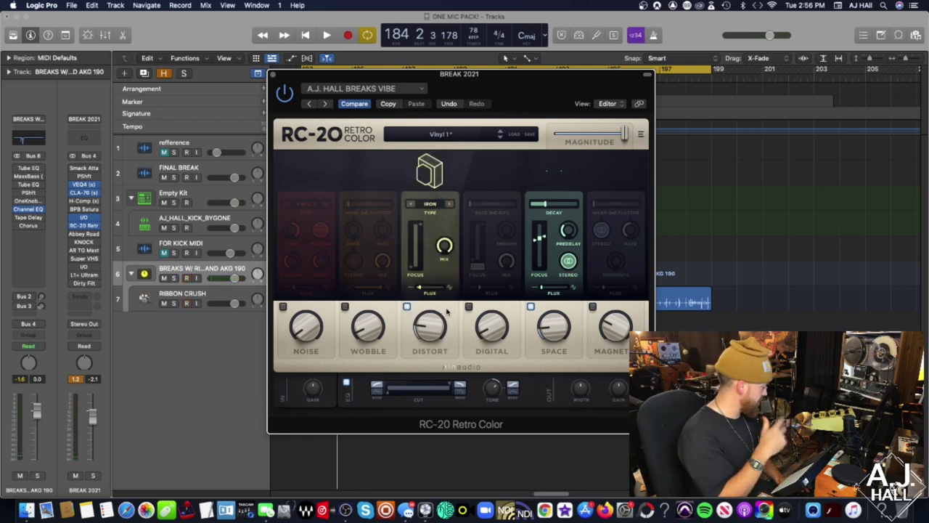
{"action": "key", "text": "space"}
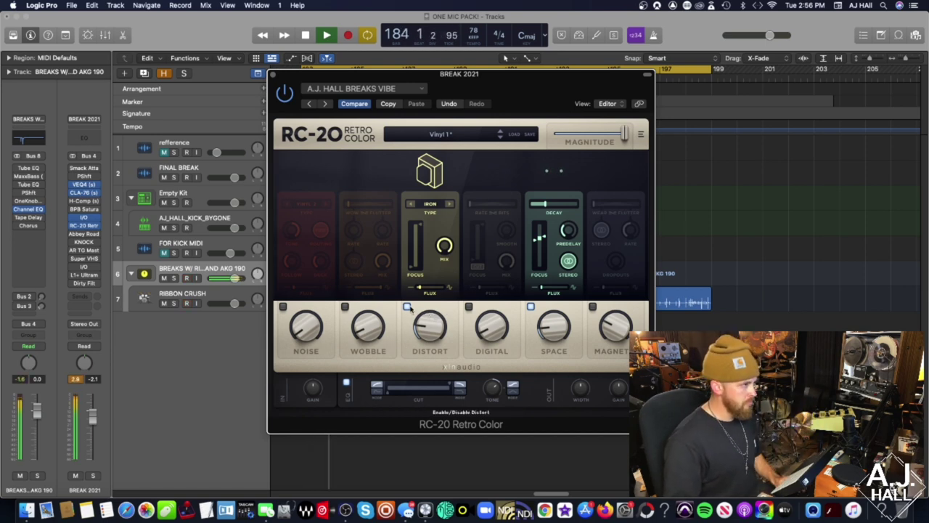
{"action": "key", "text": "space"}
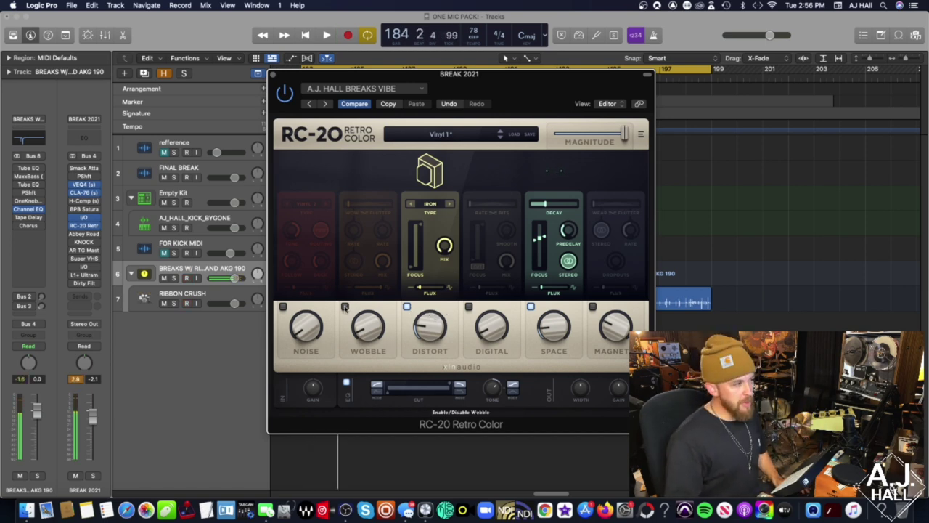
{"action": "left_click", "coordinate": [345, 307]}
{"action": "key", "text": "space"}
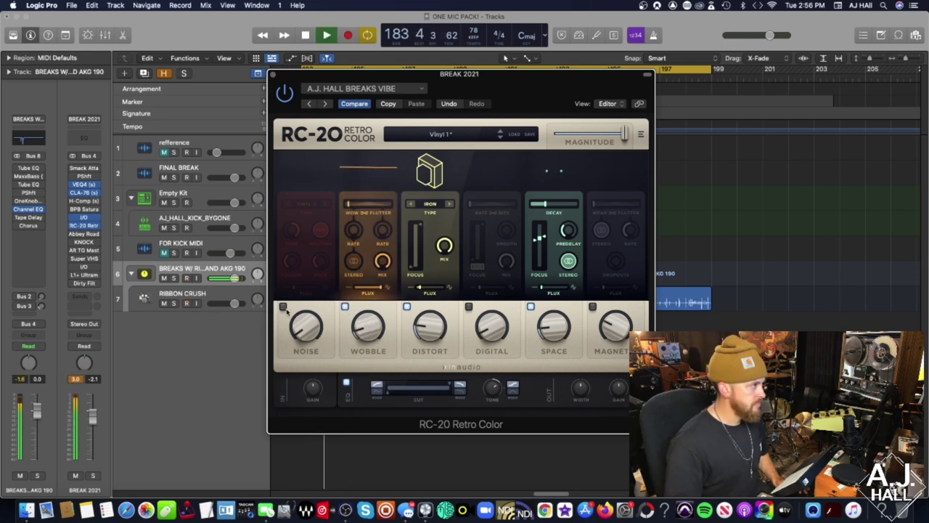
{"action": "key", "text": "space"}
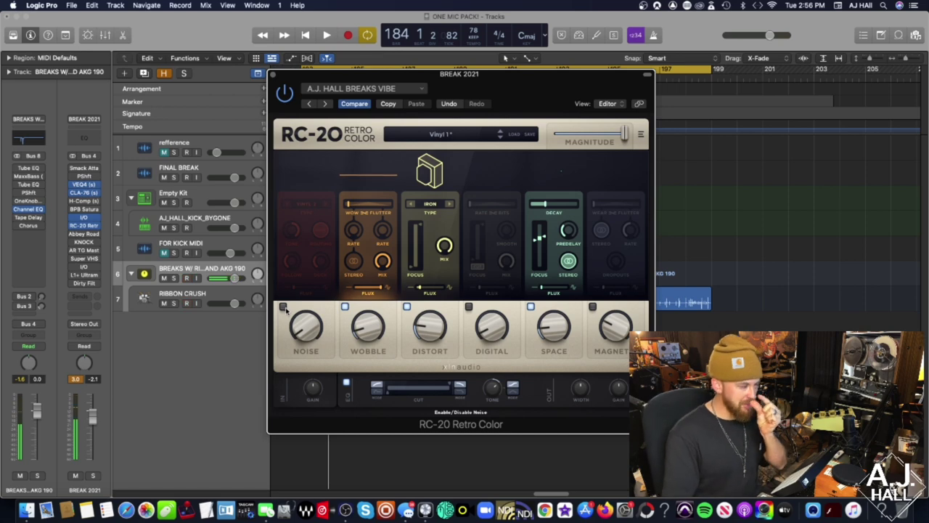
Turn Noise back on and raise its amount to about 7% while the break plays.
{"action": "left_click", "coordinate": [283, 307]}
{"action": "mouse_move", "coordinate": [299, 331]}
{"action": "key", "text": "space"}
{"action": "left_click_drag", "start_coordinate": [299, 330], "coordinate": [300, 324]}
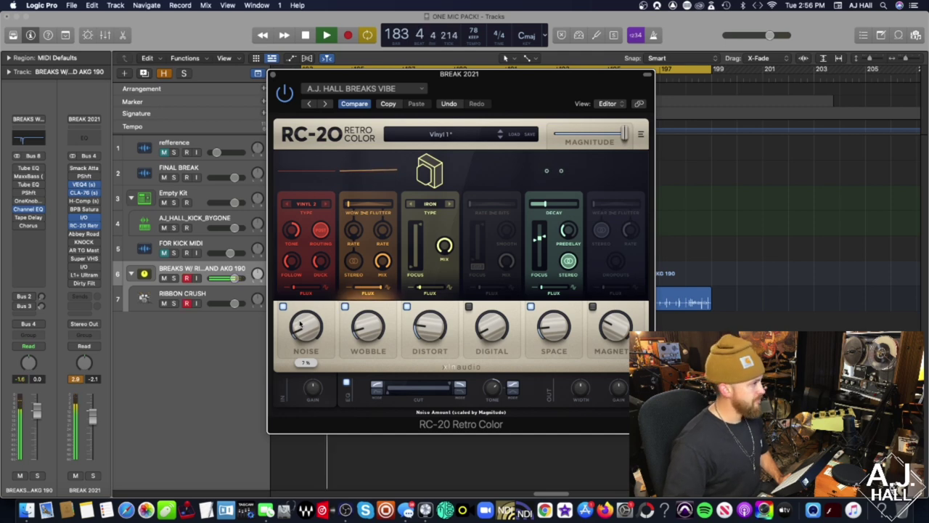
{"action": "key", "text": "space"}
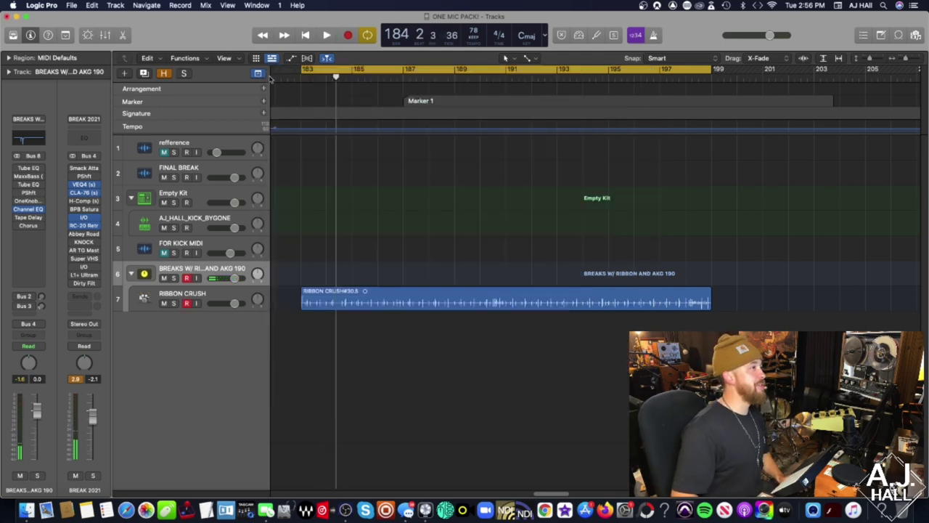
Review the Abbey Road Chambers reverb's mix, level, and top and bass cut filter settings.
{"action": "key", "text": "v"}
{"action": "left_click", "coordinate": [86, 234]}
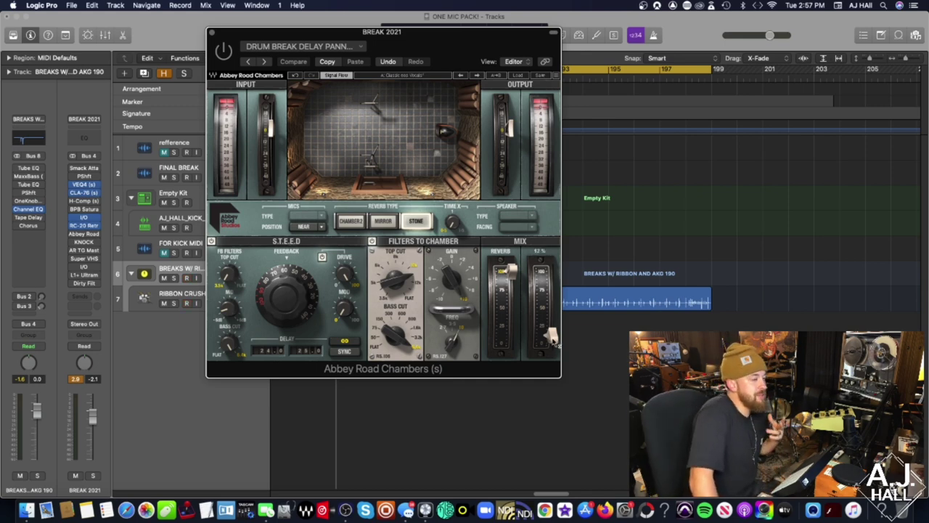
{"action": "left_click", "coordinate": [549, 336]}
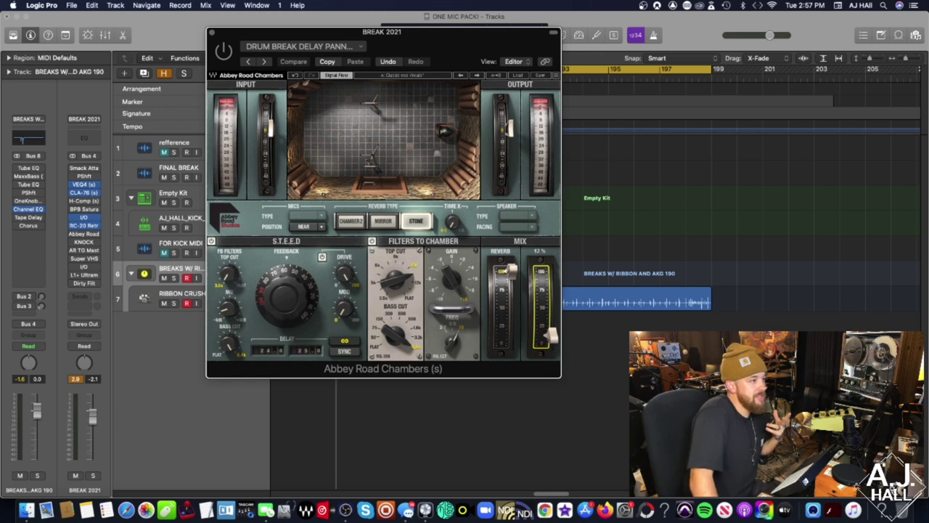
{"action": "left_click", "coordinate": [511, 270]}
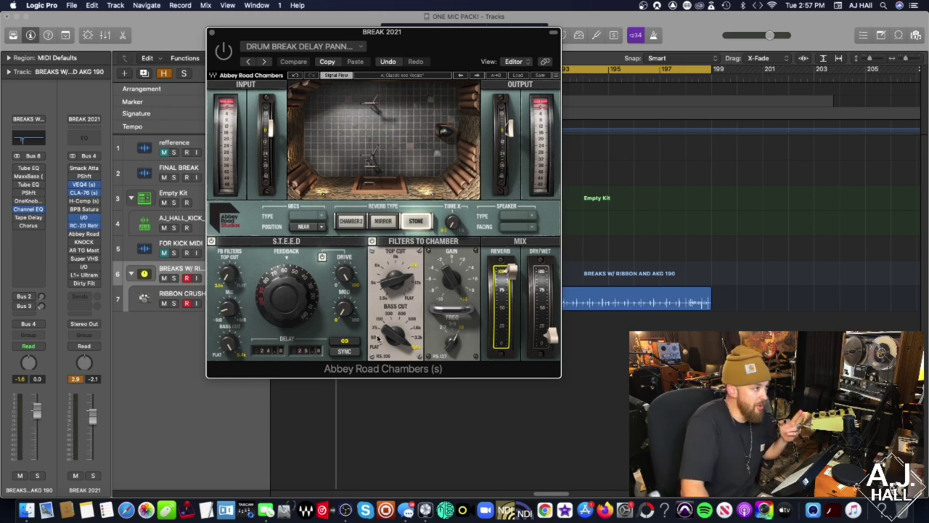
{"action": "left_click", "coordinate": [384, 287]}
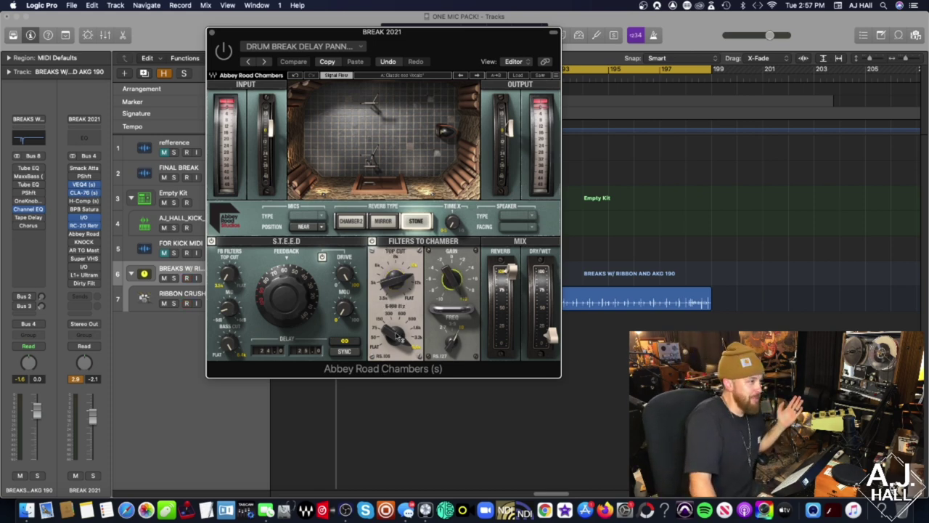
{"action": "left_click", "coordinate": [397, 338]}
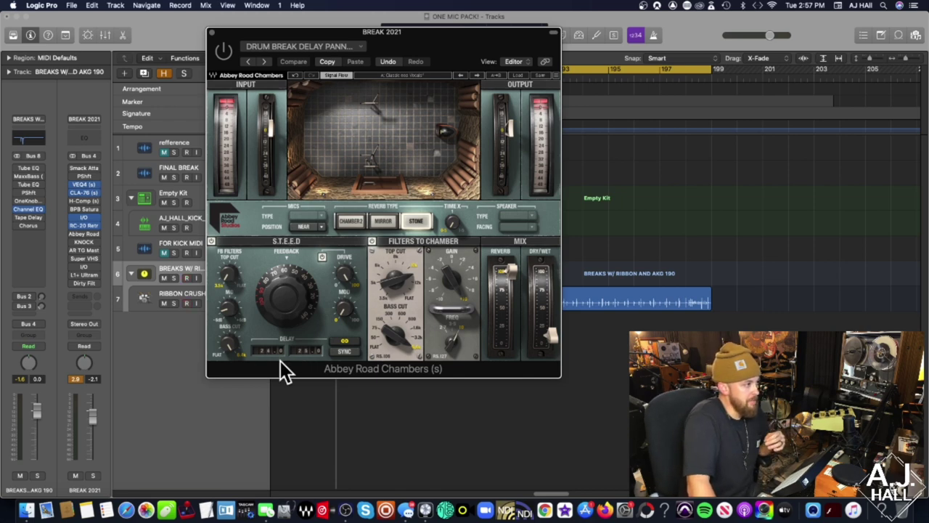
{"action": "left_click_drag", "start_coordinate": [228, 32], "coordinate": [197, 19]}
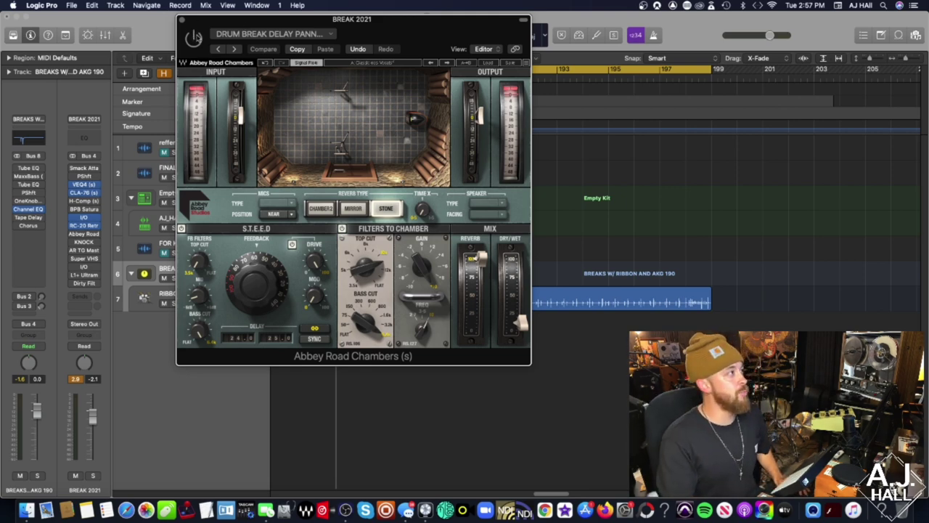
Switch the reverb on and audition the break through it, then close it and stop.
{"action": "left_click", "coordinate": [194, 38]}
{"action": "key", "text": "space"}
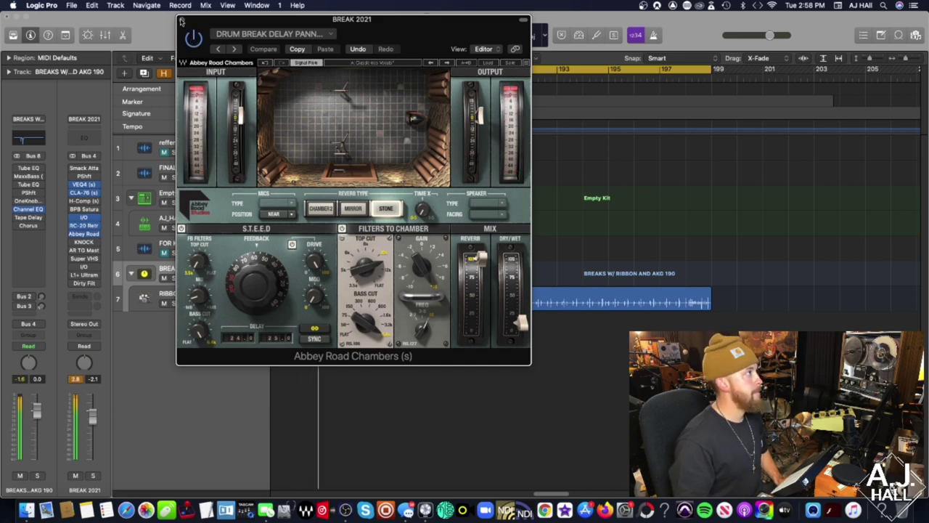
{"action": "left_click", "coordinate": [183, 20]}
{"action": "key", "text": "space"}
{"action": "key", "text": "ctrl+r"}
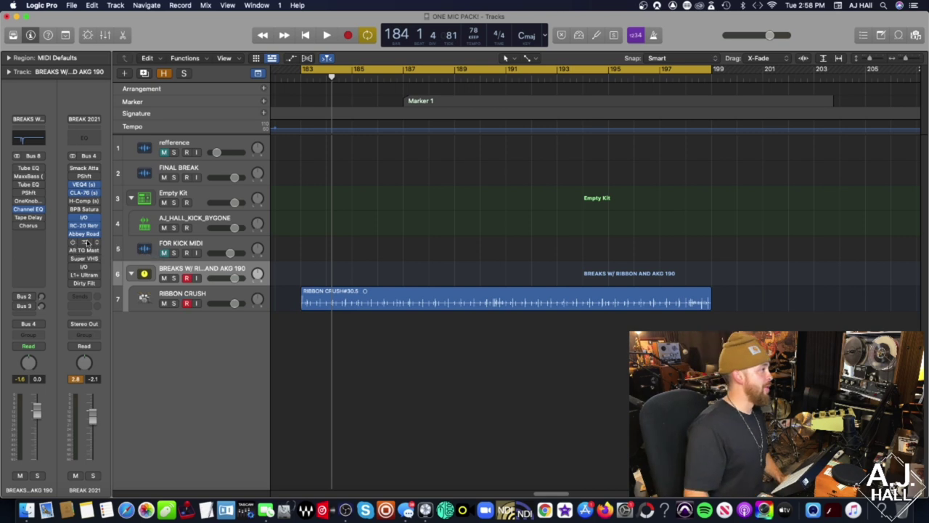
Pull KNOCK's Dry/Wet slider back to about halfway while auditioning the break.
{"action": "left_click", "coordinate": [86, 243]}
{"action": "left_click_drag", "start_coordinate": [416, 77], "coordinate": [399, 68]}
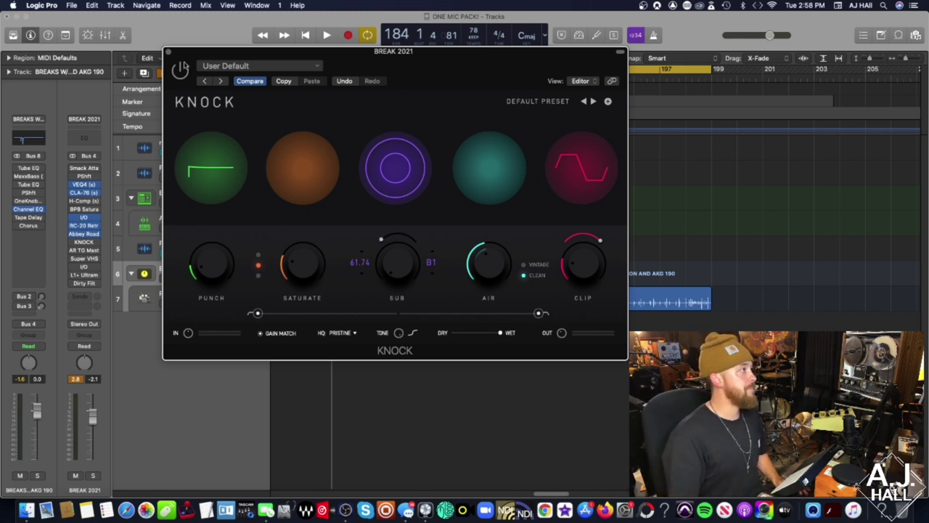
{"action": "key", "text": "space"}
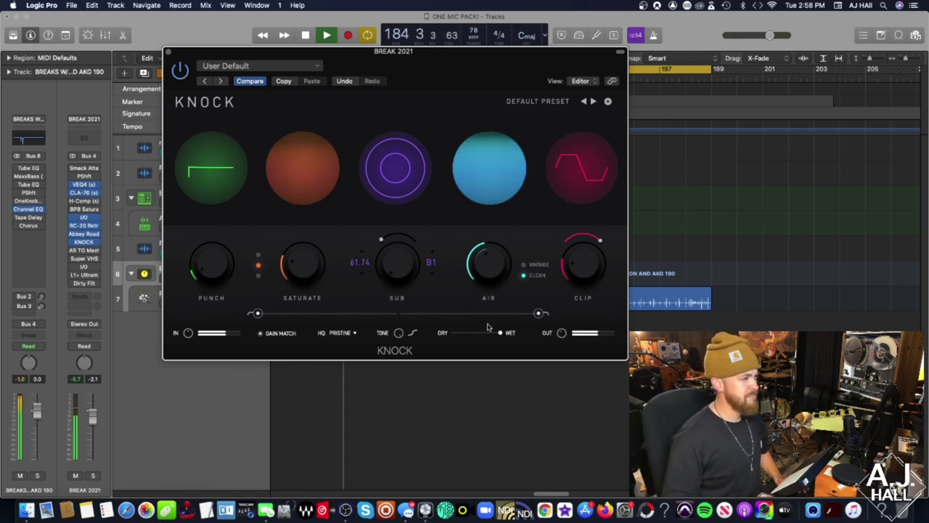
{"action": "key", "text": "space"}
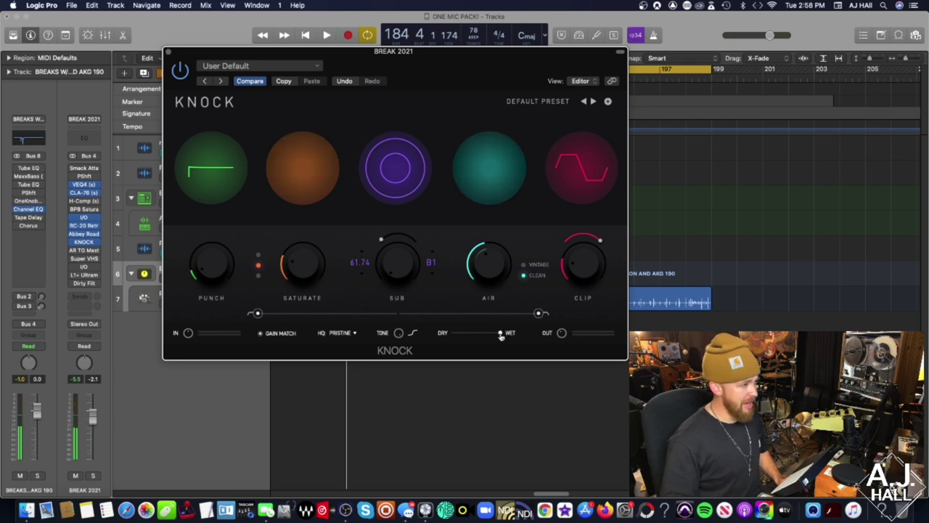
{"action": "key", "text": "space"}
{"action": "left_click_drag", "start_coordinate": [499, 334], "coordinate": [476, 334]}
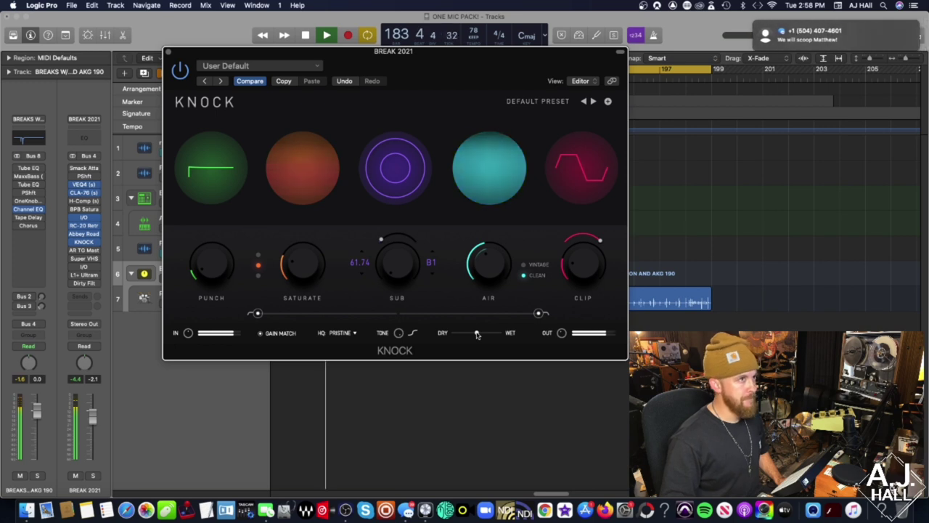
{"action": "key", "text": "space"}
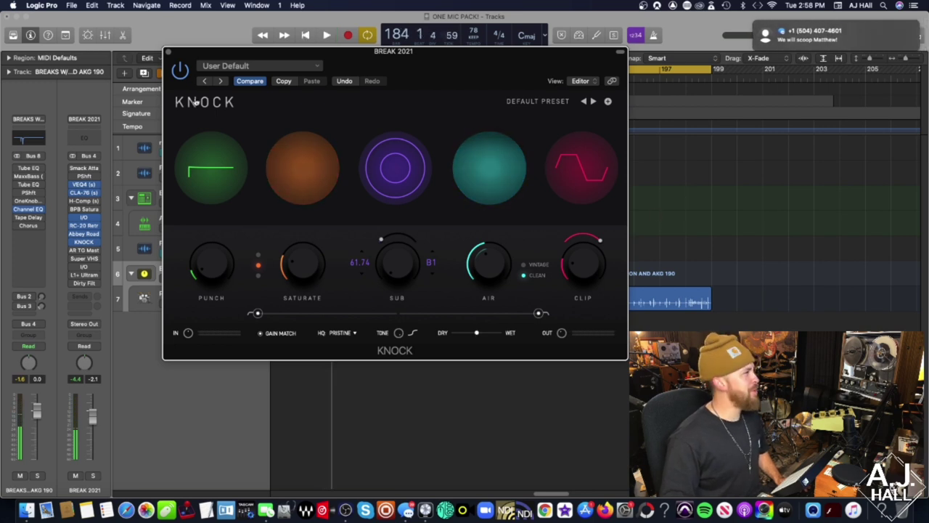
A/B the break with AR TG Mastering active and bypassed during playback, then close it.
{"action": "left_click", "coordinate": [168, 53]}
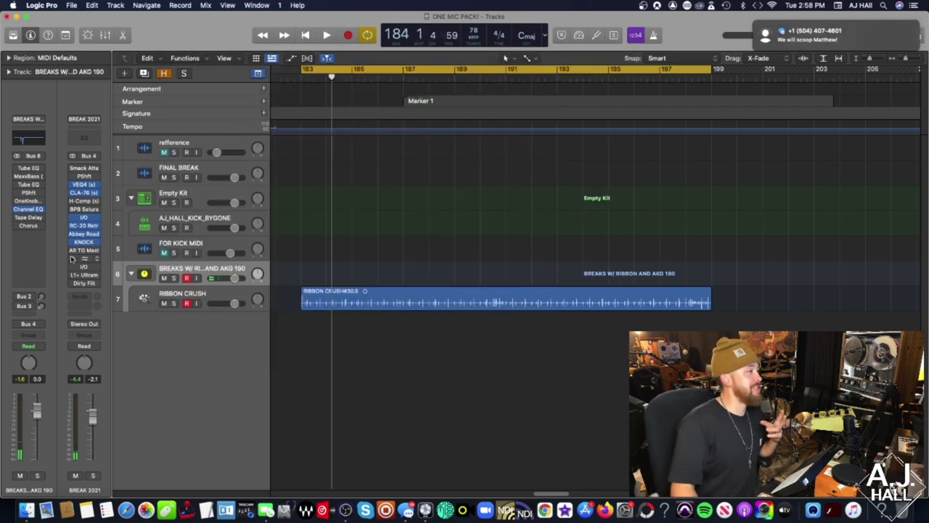
{"action": "left_click", "coordinate": [83, 249]}
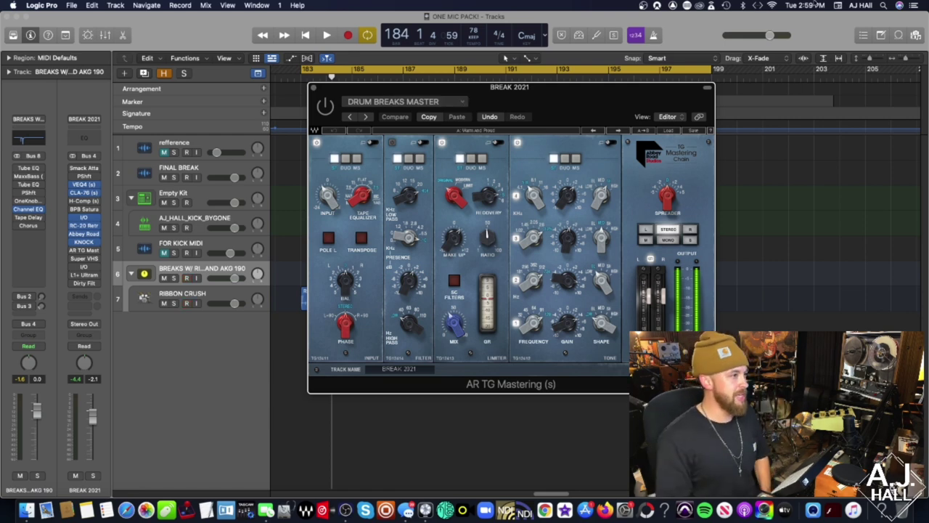
{"action": "key", "text": "space"}
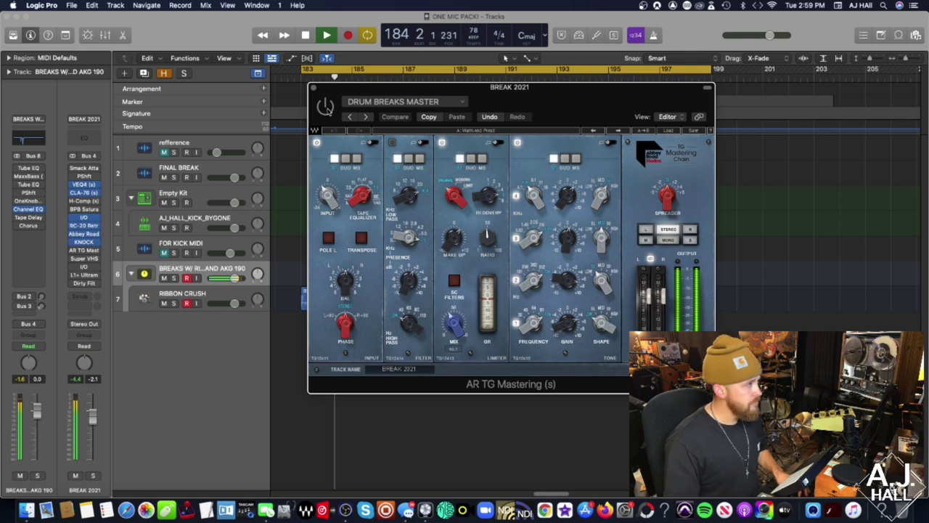
{"action": "key", "text": "space"}
{"action": "key", "text": "space"}
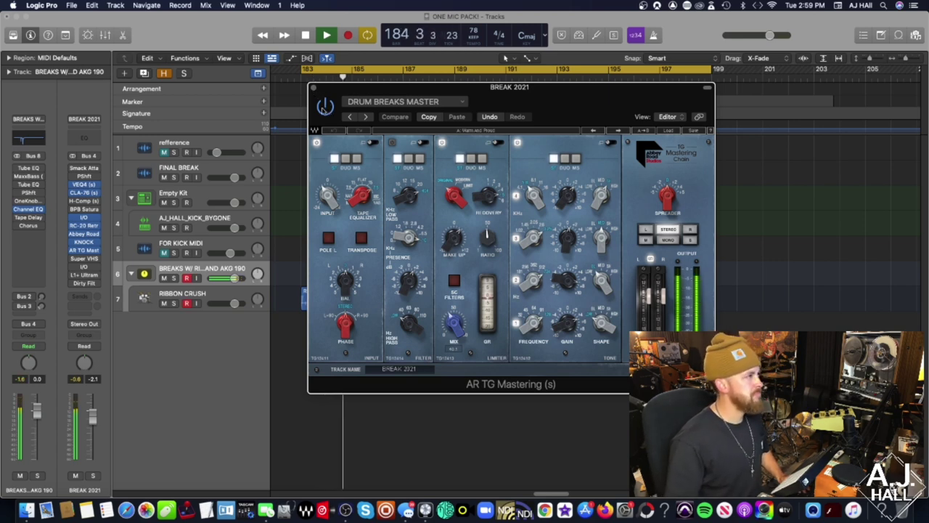
{"action": "key", "text": "space"}
{"action": "key", "text": "space"}
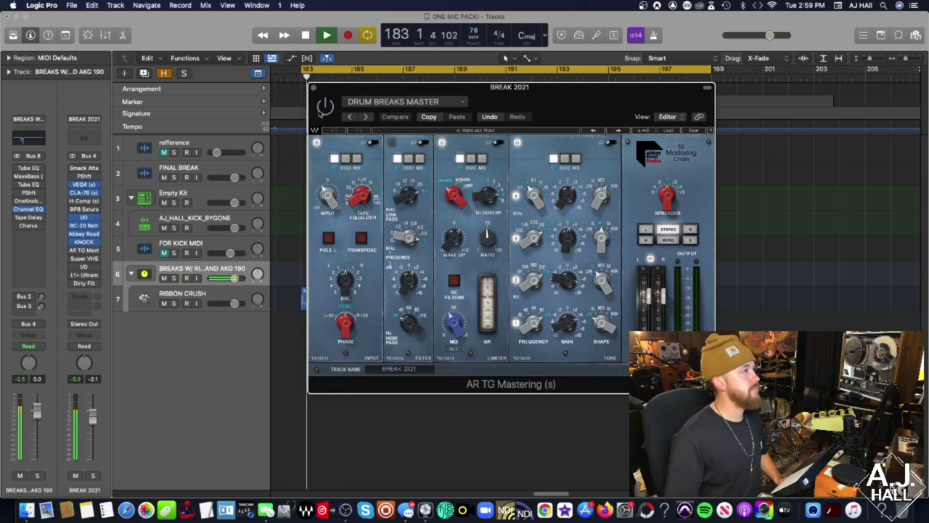
{"action": "left_click", "coordinate": [324, 107]}
{"action": "key", "text": "space"}
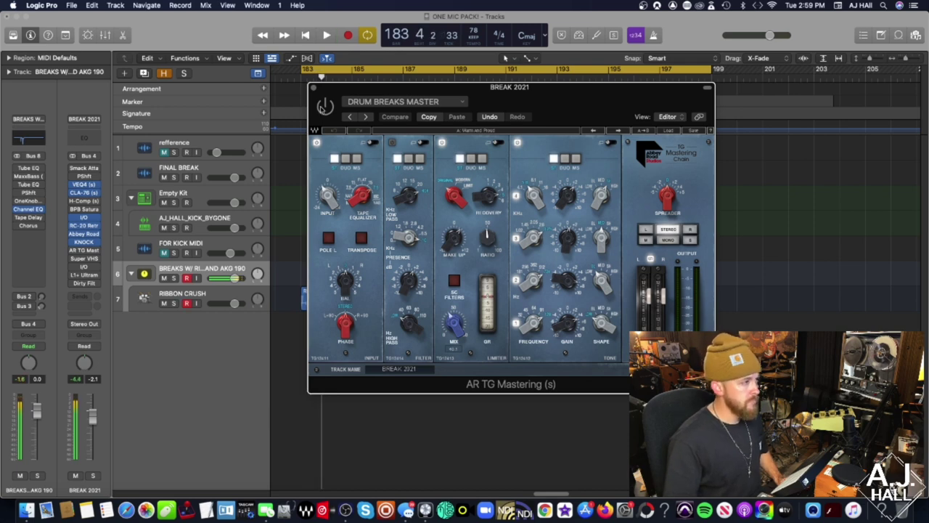
{"action": "key", "text": "space"}
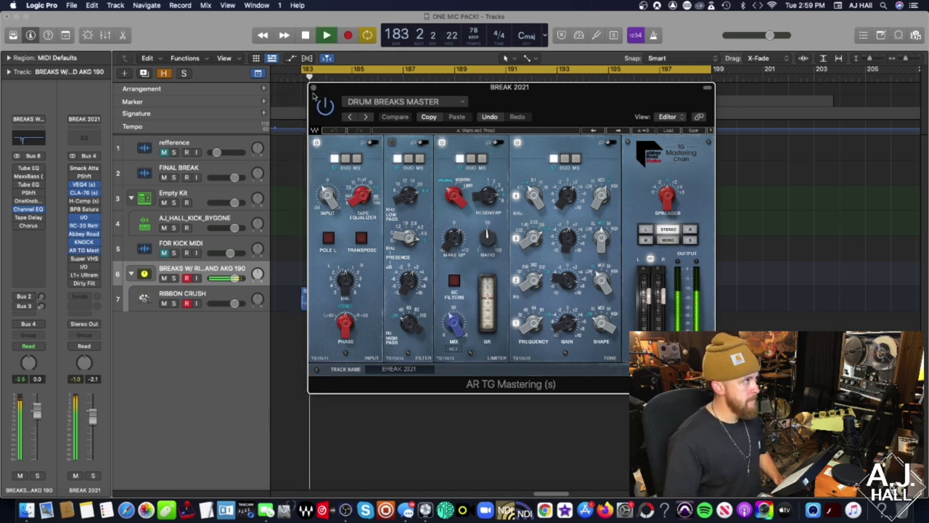
{"action": "key", "text": "space"}
{"action": "left_click", "coordinate": [313, 88]}
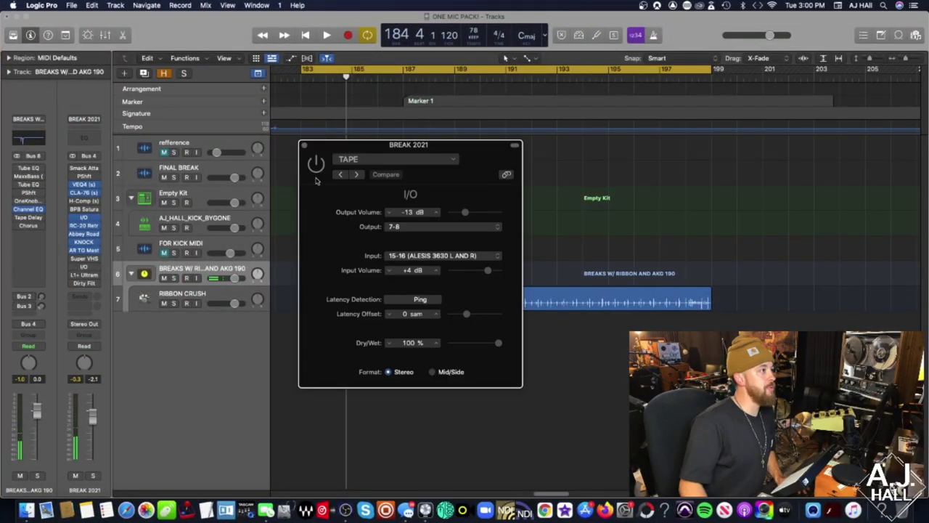
Play and stop the break from bar 183 several times to hear the TAPE I/O loop.
{"action": "key", "text": "space"}
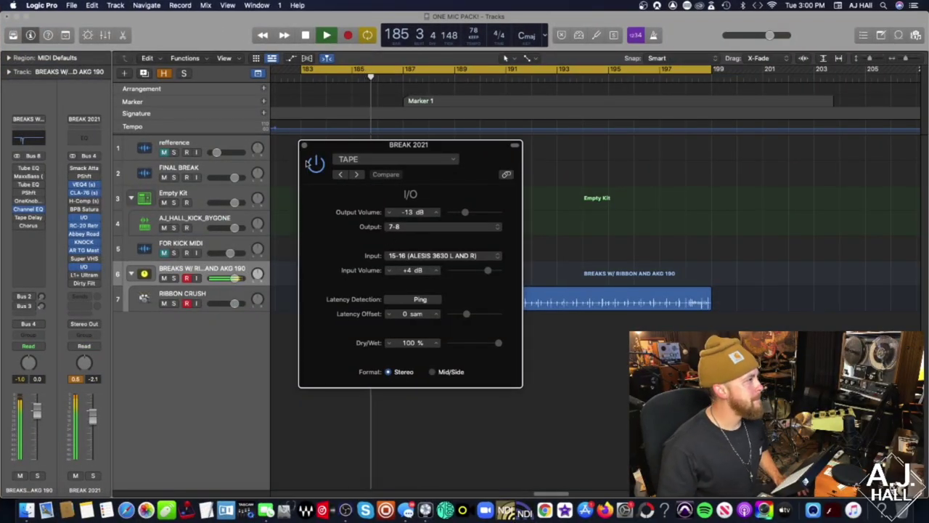
{"action": "key", "text": "space"}
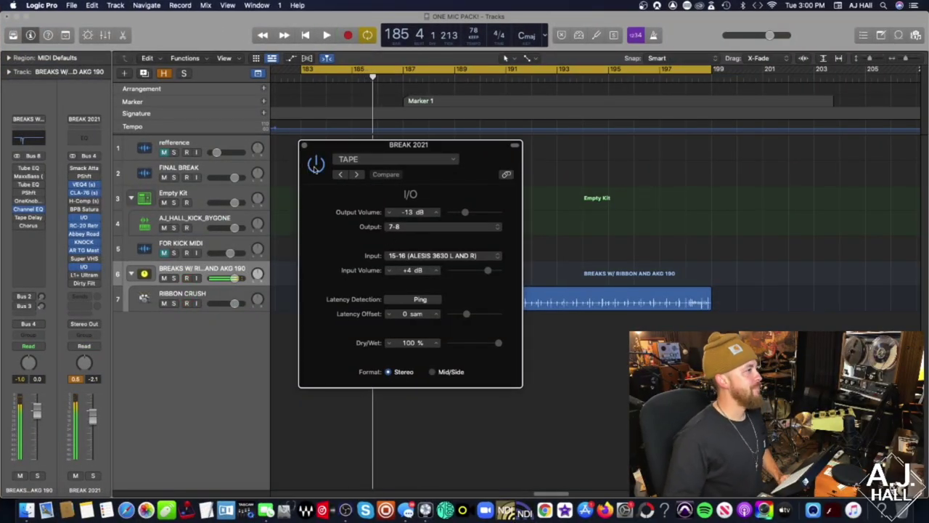
{"action": "key", "text": "space"}
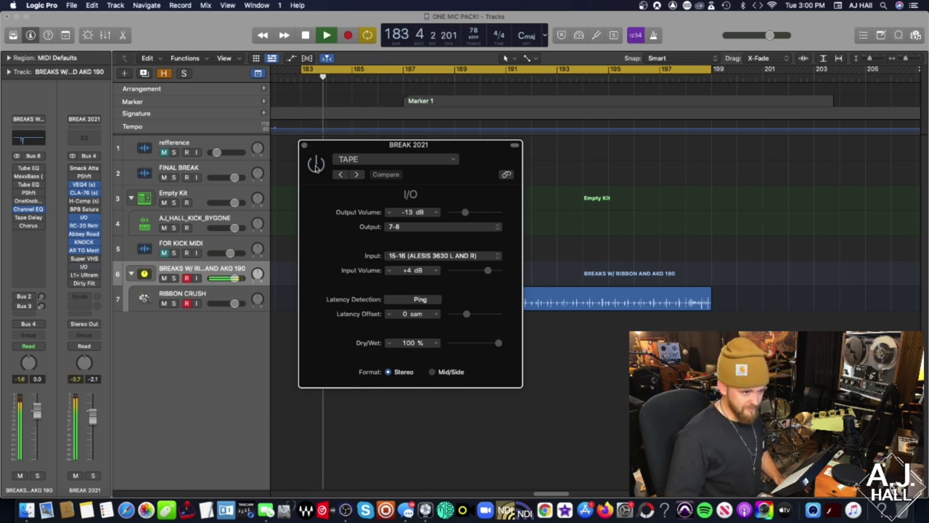
{"action": "key", "text": "space"}
{"action": "key", "text": "space"}
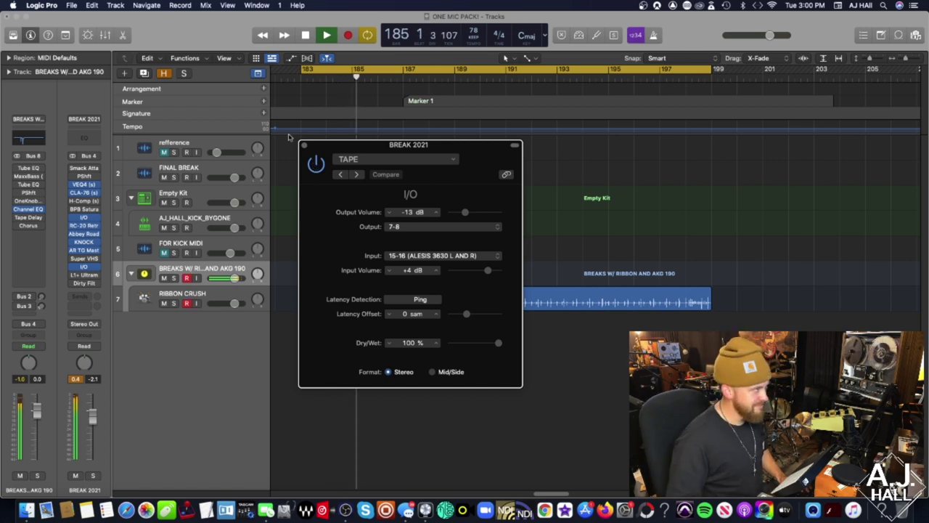
{"action": "key", "text": "space"}
Insert Dirty Filter on BREAK 2021 with Drive at 000 and the low-pass fully open at 20.0 kHz.
{"action": "left_click", "coordinate": [304, 146]}
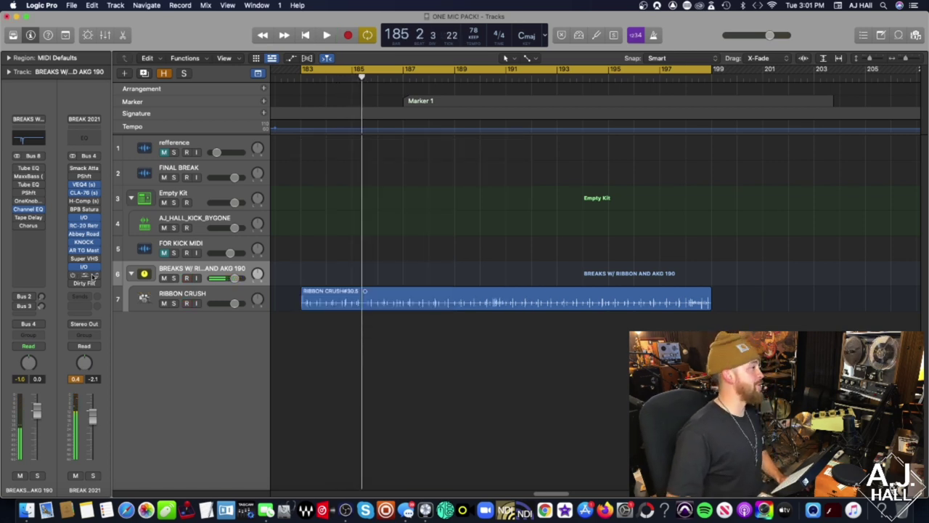
{"action": "left_click", "coordinate": [86, 285]}
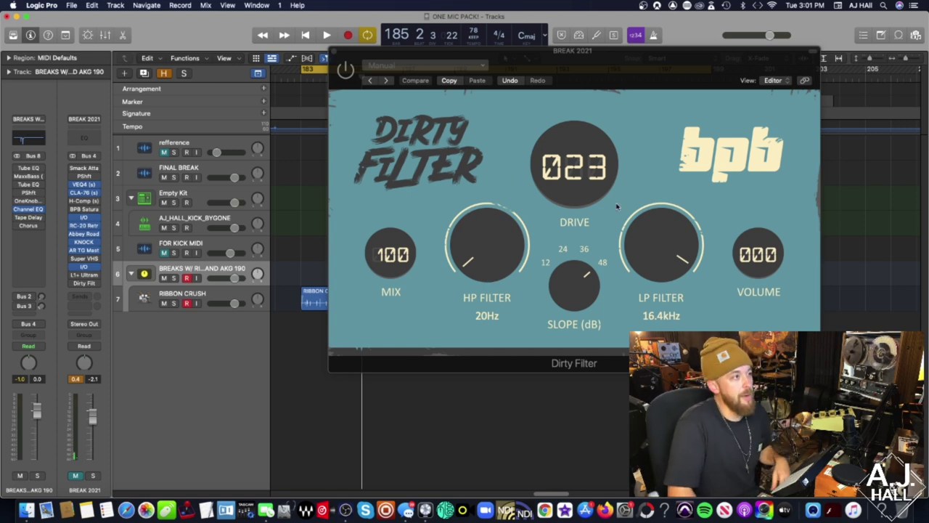
{"action": "left_click_drag", "start_coordinate": [588, 177], "coordinate": [611, 308]}
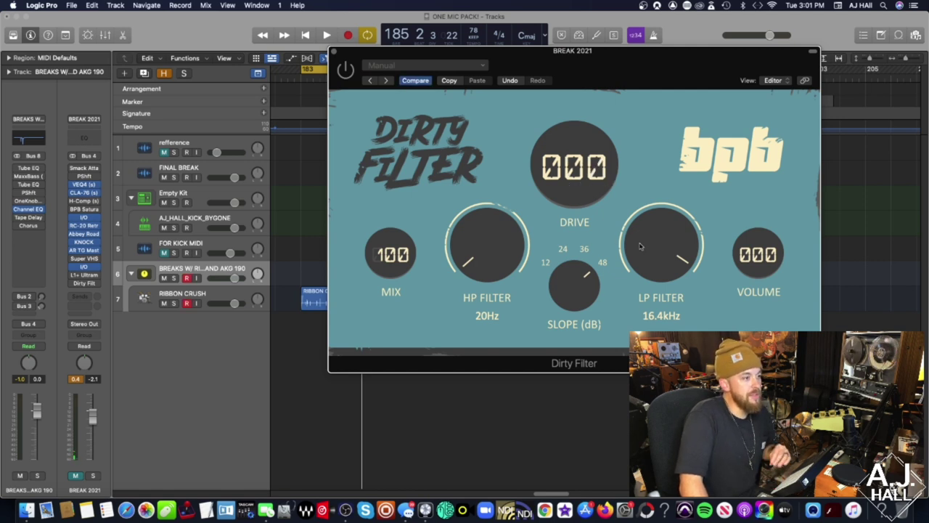
{"action": "left_click_drag", "start_coordinate": [639, 246], "coordinate": [651, 206]}
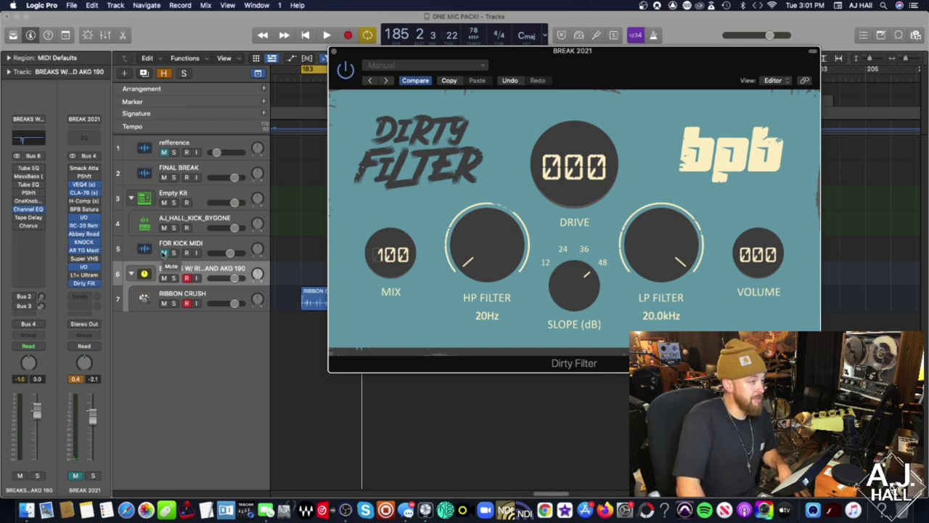
Raise Dirty Filter Drive to 024 during playback, muting BREAK 2021 to compare.
{"action": "key", "text": "space"}
{"action": "left_click", "coordinate": [75, 475]}
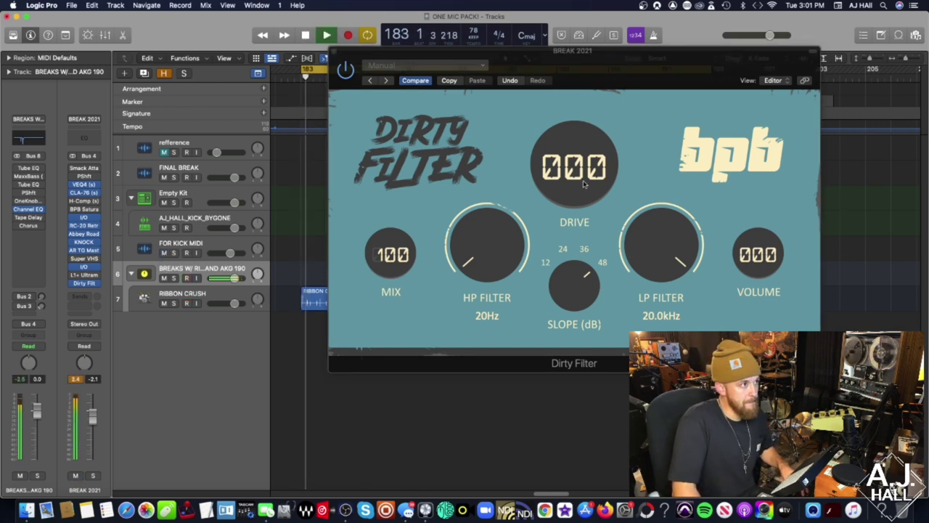
{"action": "left_click_drag", "start_coordinate": [581, 179], "coordinate": [581, 152]}
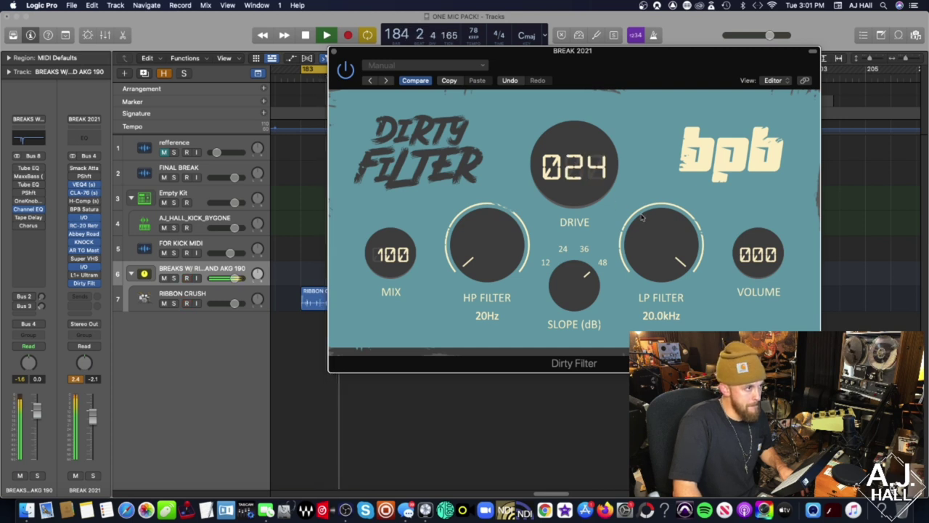
{"action": "left_click_drag", "start_coordinate": [660, 233], "coordinate": [660, 239]}
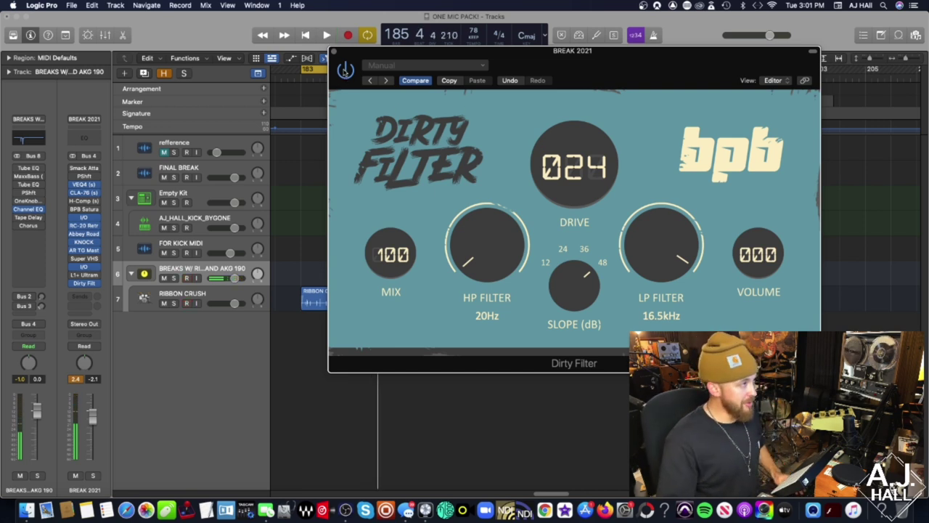
{"action": "left_click", "coordinate": [75, 476]}
{"action": "key", "text": "space"}
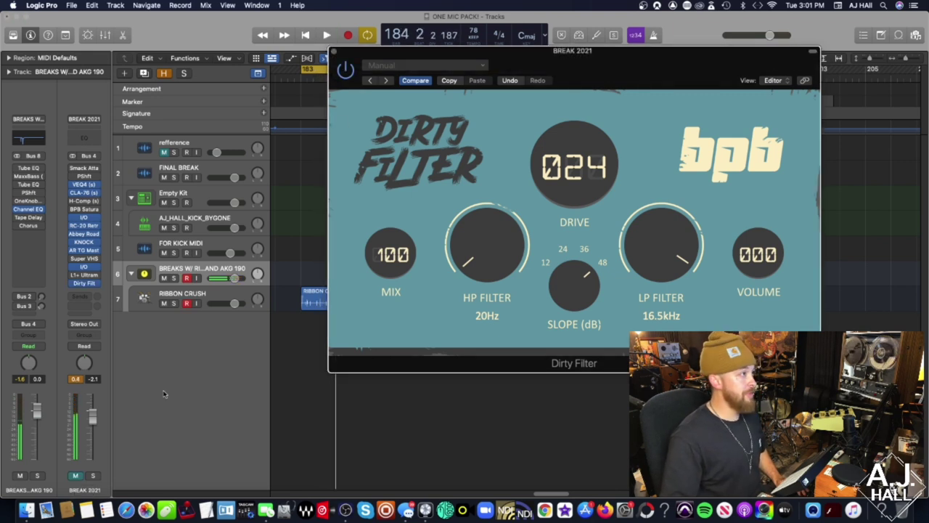
Lower the low-pass cutoff to 16.9 kHz while playing, then close the filter and stop.
{"action": "left_click", "coordinate": [75, 476]}
{"action": "key", "text": "space"}
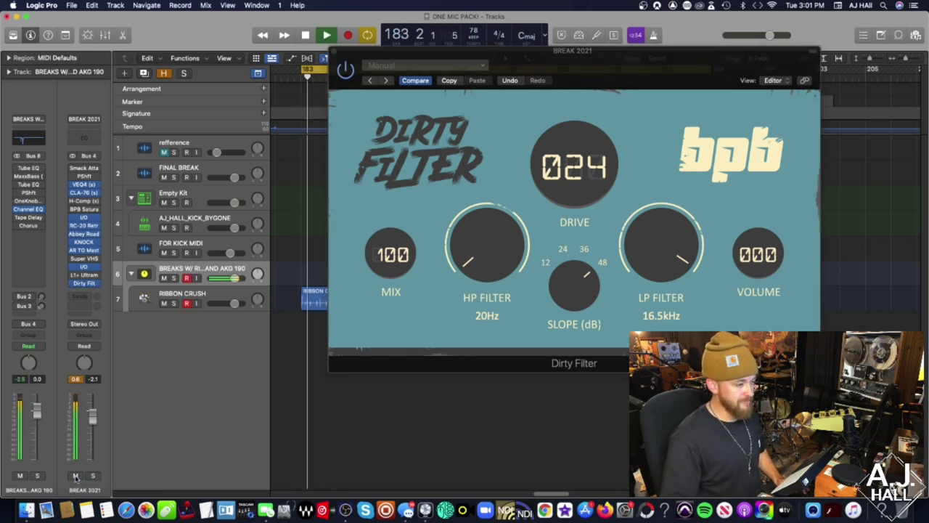
{"action": "left_click", "coordinate": [648, 246]}
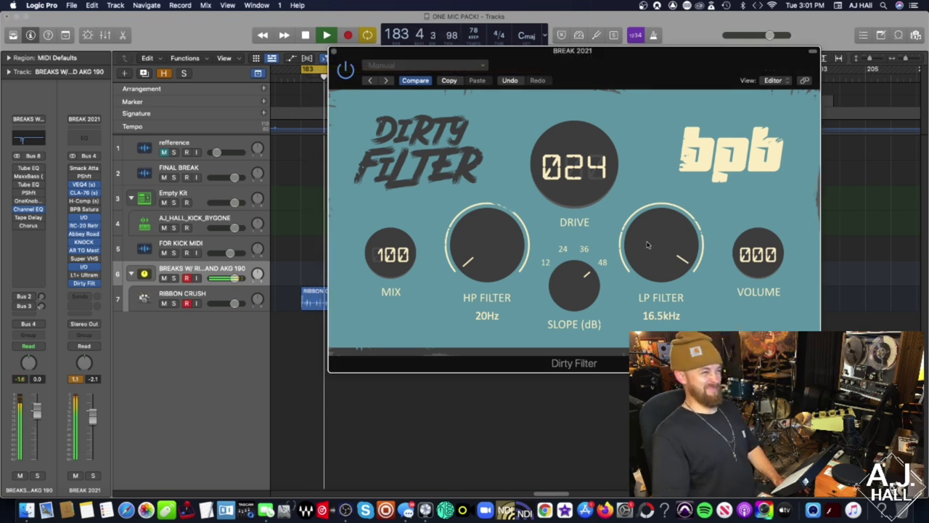
{"action": "left_click_drag", "start_coordinate": [648, 246], "coordinate": [649, 240]}
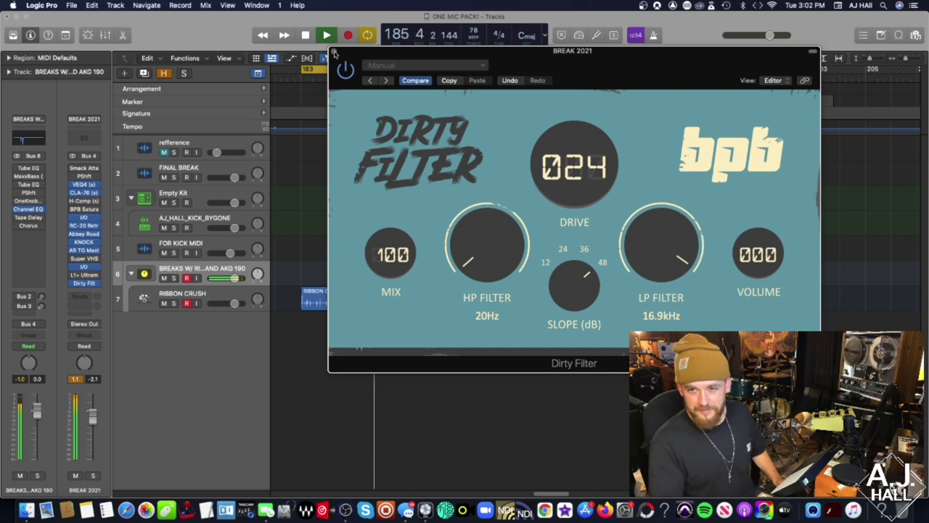
{"action": "left_click", "coordinate": [334, 53]}
{"action": "key", "text": "space"}
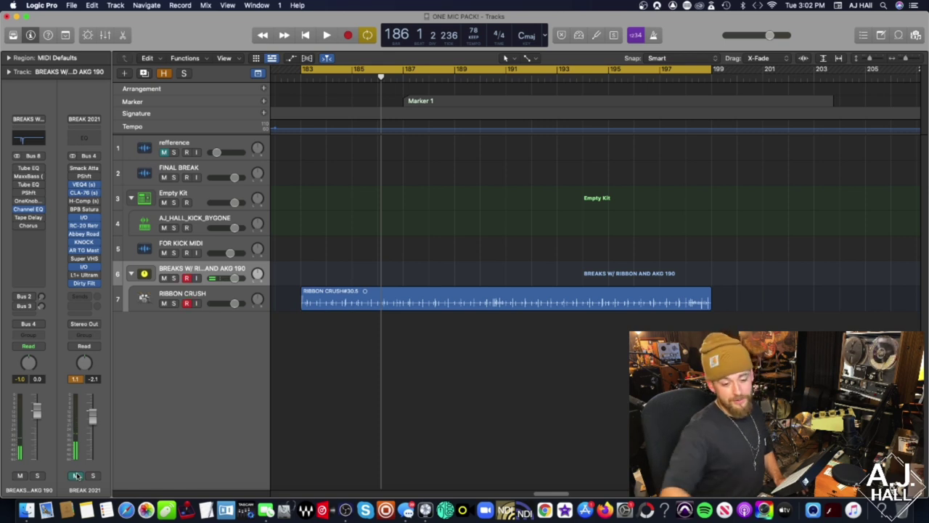
{"action": "key", "text": "ctrl+r"}
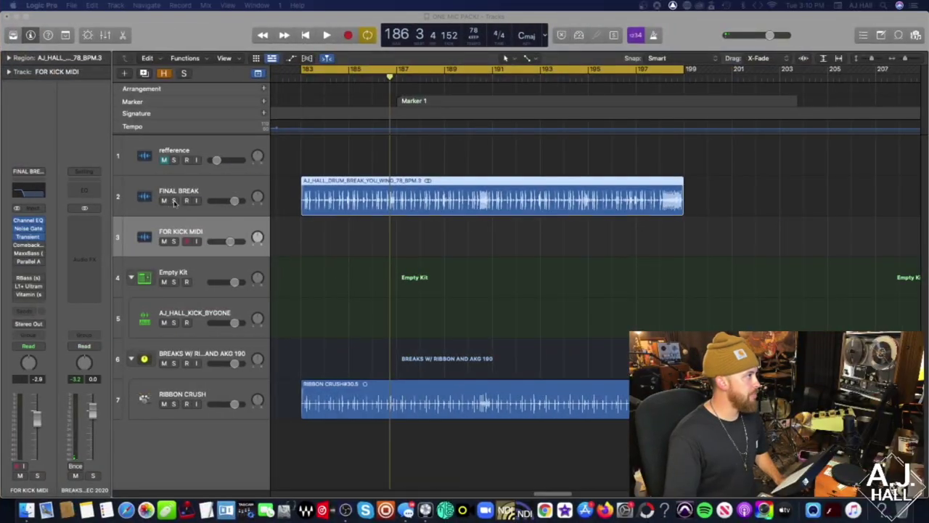
{"action": "left_click", "coordinate": [174, 200]}
{"action": "left_click", "coordinate": [179, 190]}
{"action": "left_click", "coordinate": [177, 342]}
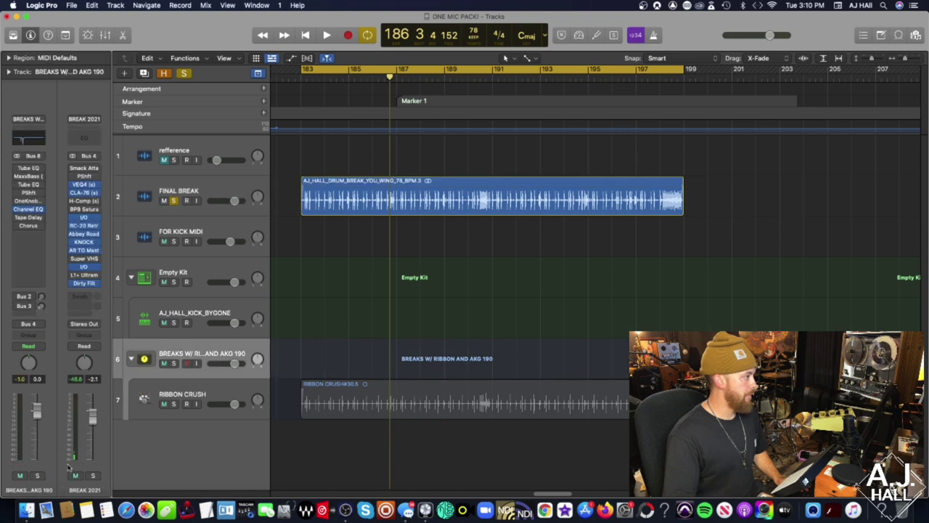
{"action": "left_click", "coordinate": [217, 192]}
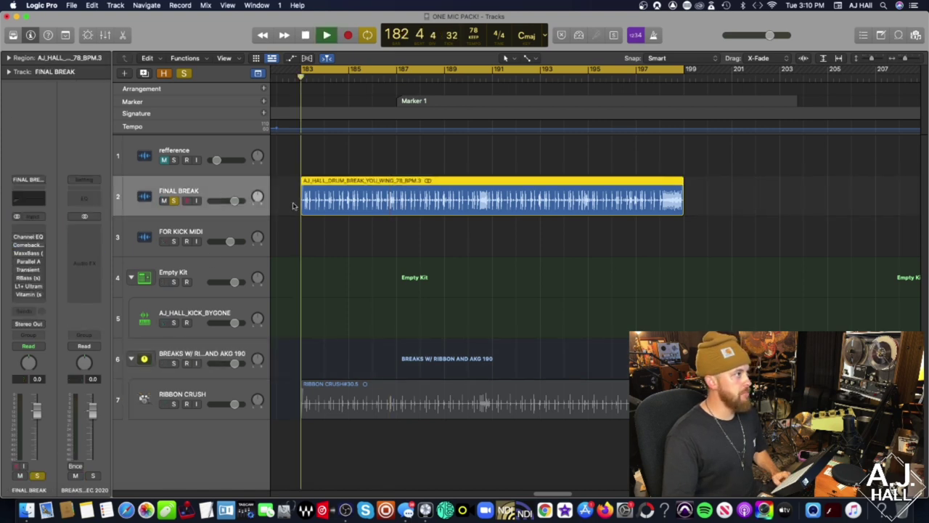
{"action": "key", "text": "shift+Return"}
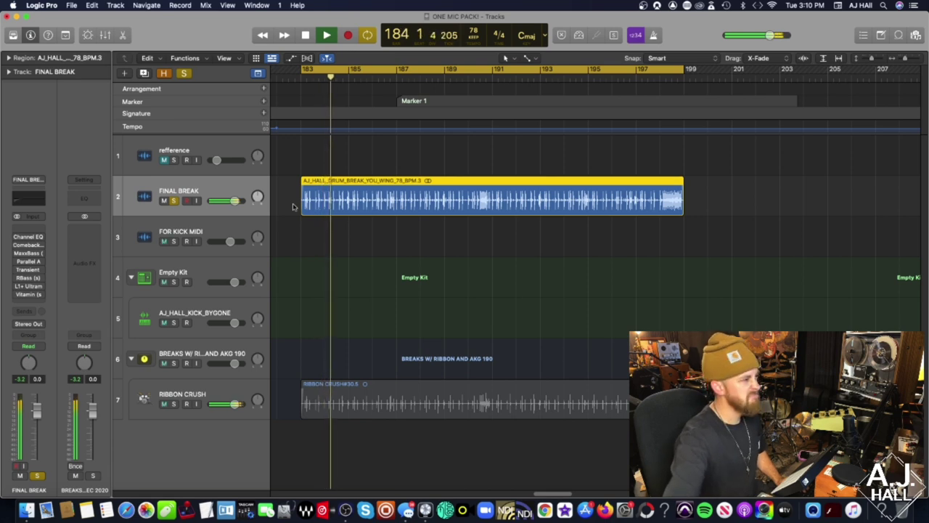
{"action": "key", "text": "space"}
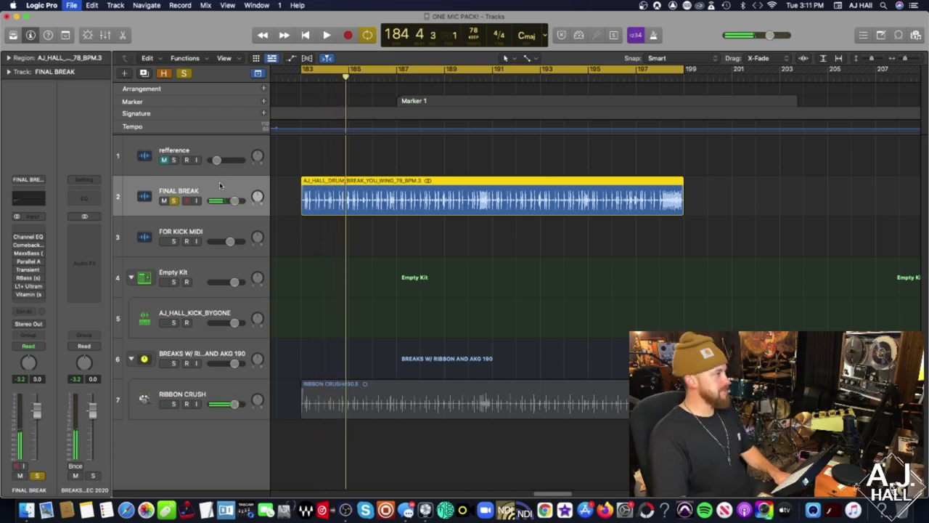
{"action": "left_click", "coordinate": [213, 234]}
{"action": "left_click", "coordinate": [319, 205]}
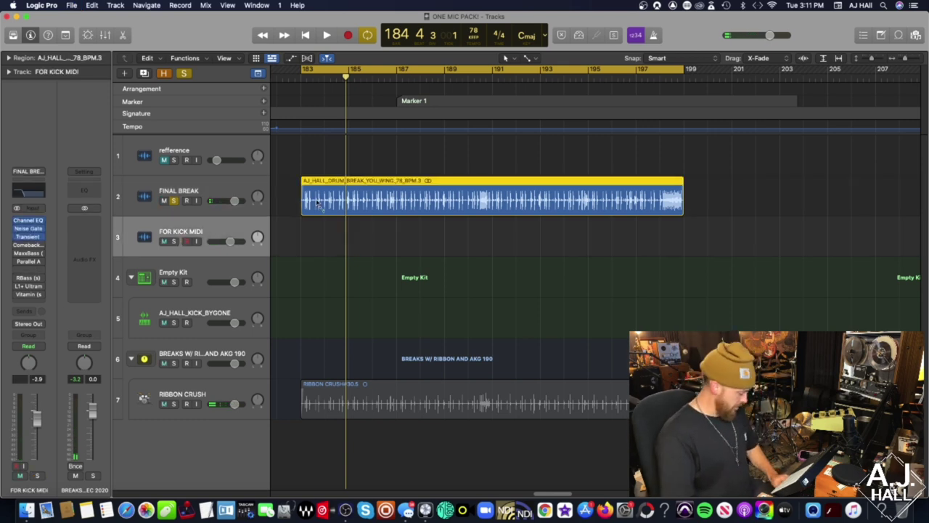
{"action": "key", "text": "Return"}
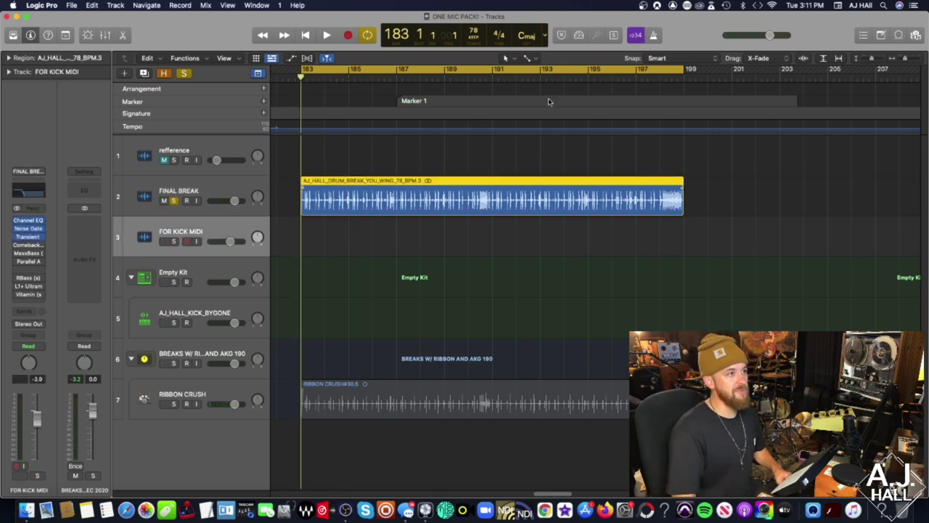
{"action": "left_click", "coordinate": [684, 75]}
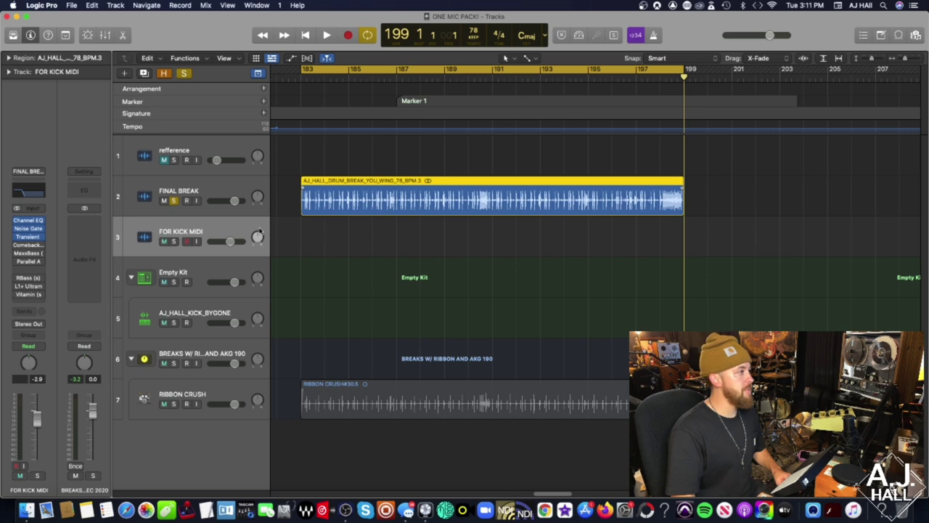
{"action": "left_click", "coordinate": [279, 145]}
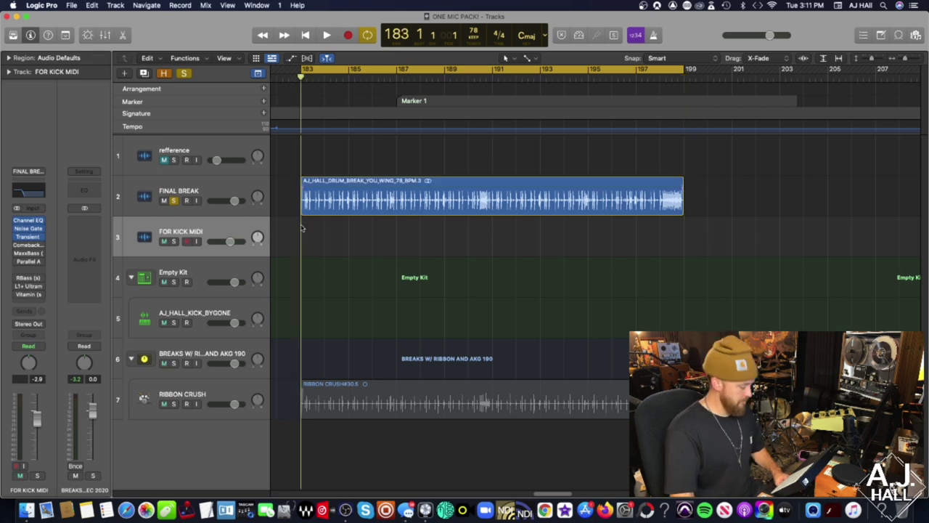
Copy the drum break onto FOR KICK MIDI and review its Channel EQ and Noise Gate.
{"action": "left_click_drag", "start_coordinate": [312, 198], "coordinate": [314, 238]}
{"action": "key", "text": "Up"}
{"action": "key", "text": "Down"}
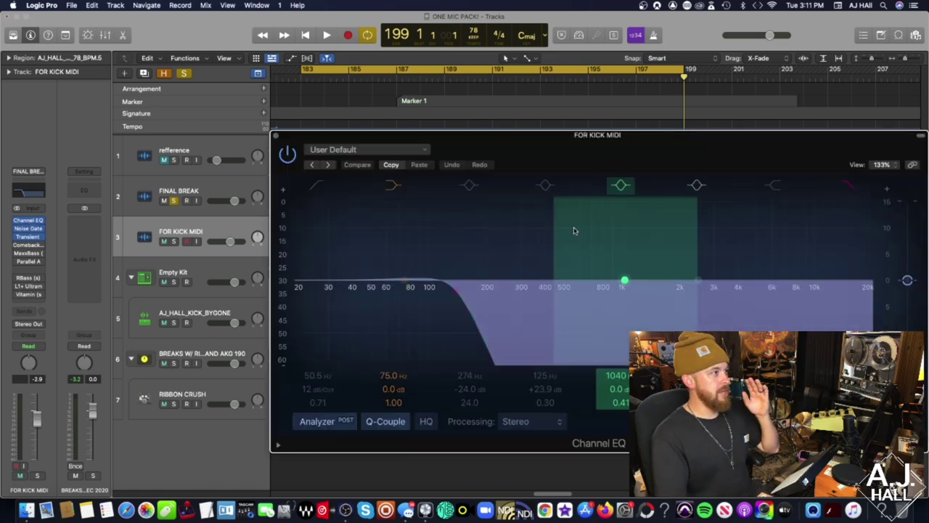
{"action": "left_click", "coordinate": [26, 221]}
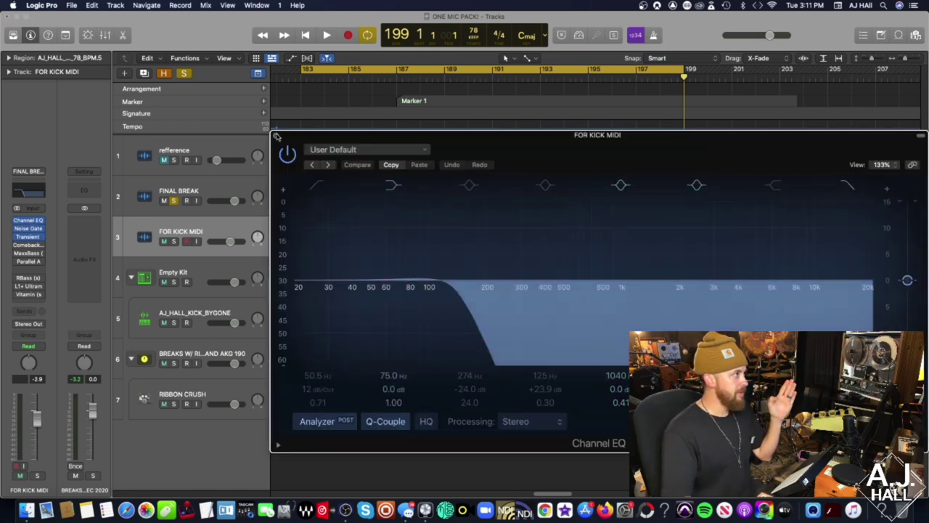
{"action": "left_click", "coordinate": [277, 137]}
{"action": "left_click", "coordinate": [27, 228]}
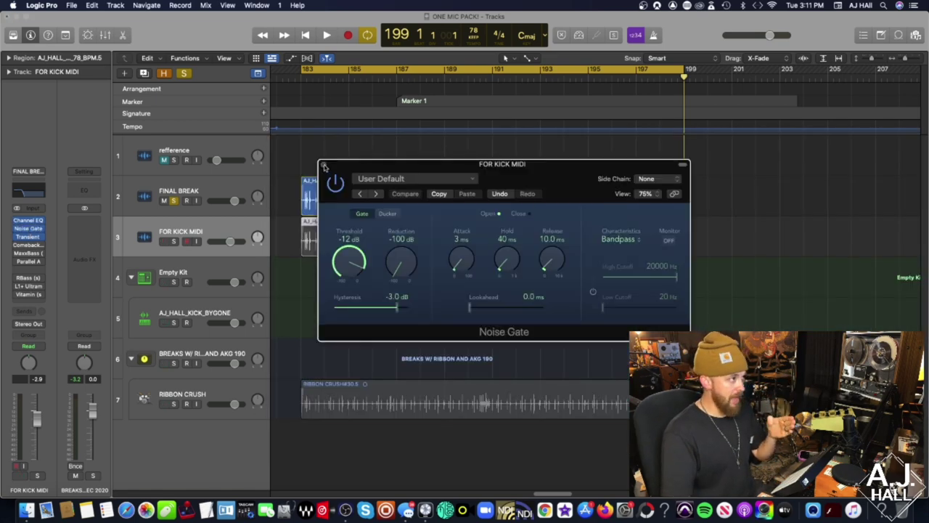
{"action": "left_click", "coordinate": [324, 165]}
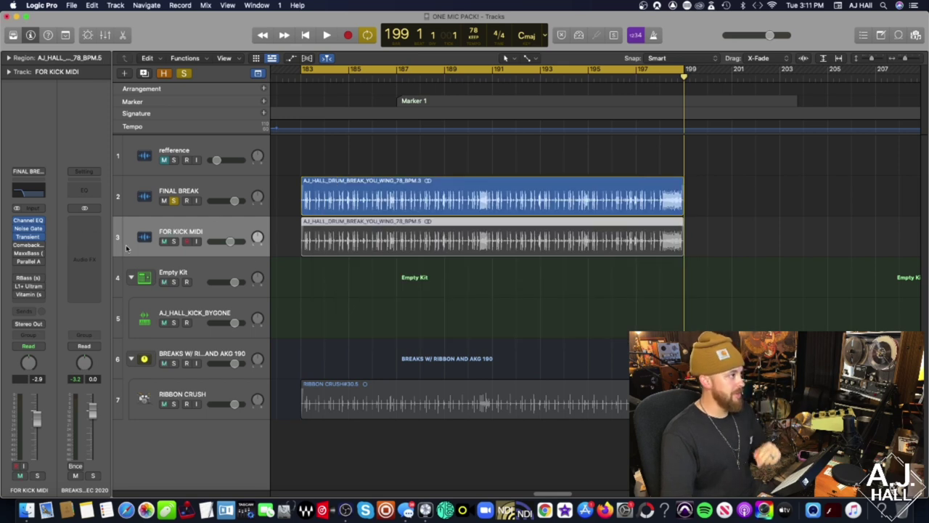
Unsolo FINAL BREAK, solo FOR KICK MIDI, and audition the processed kick.
{"action": "left_click", "coordinate": [175, 202]}
{"action": "left_click", "coordinate": [174, 241]}
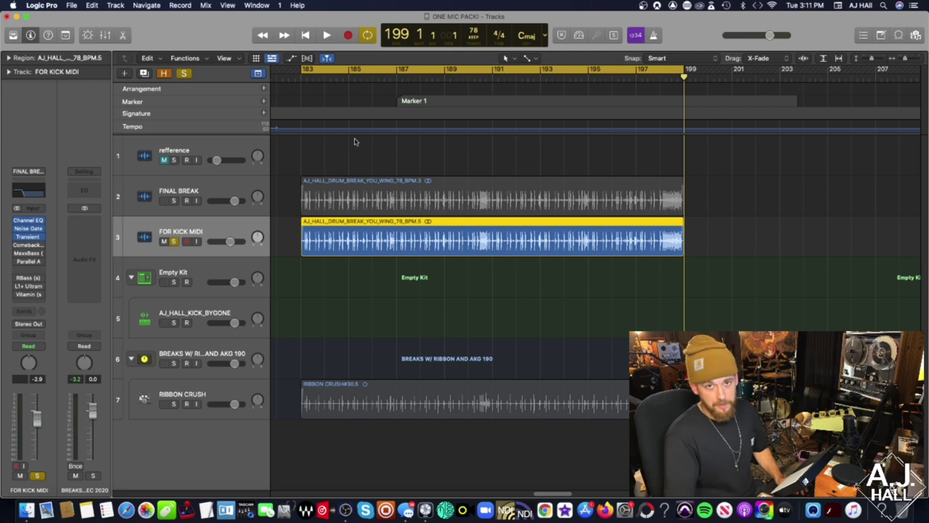
{"action": "key", "text": "space"}
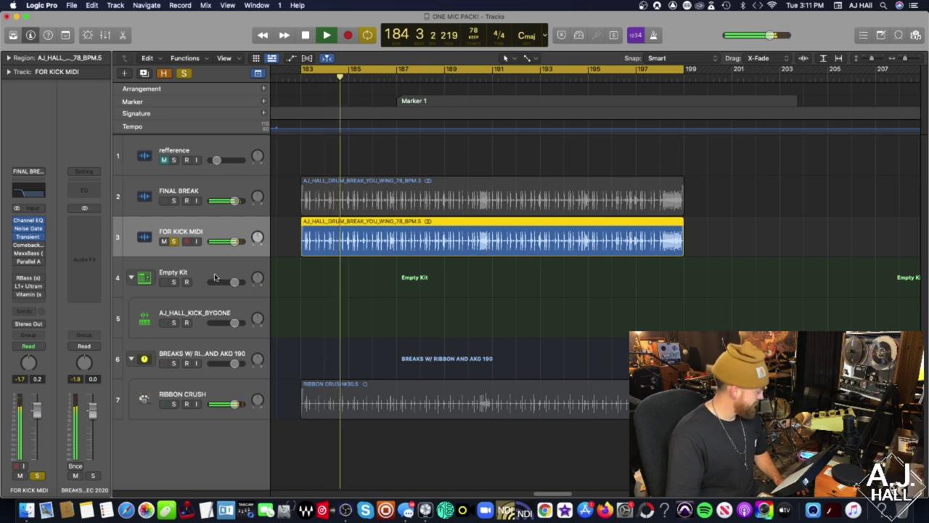
{"action": "key", "text": "space"}
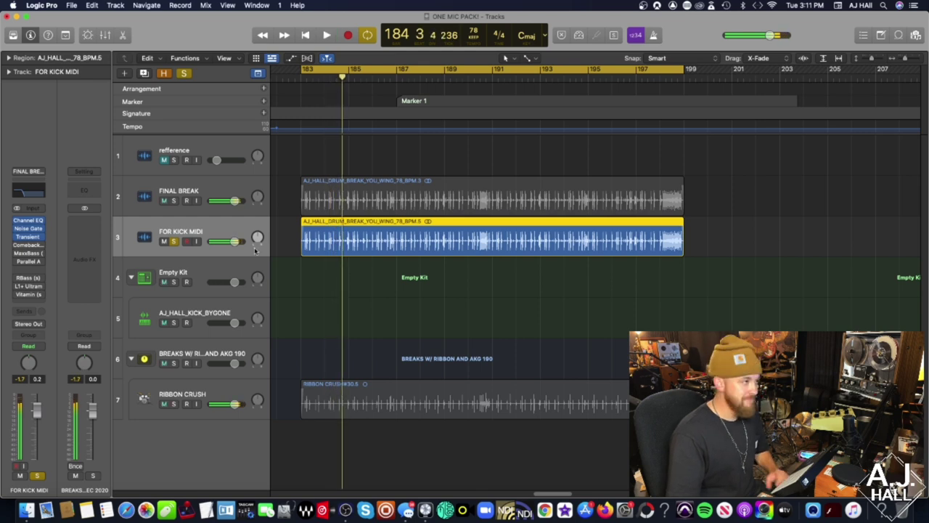
Bounce the copied region in place, delete the original, and move the bounce onto FOR KICK MIDI.
{"action": "right_click", "coordinate": [404, 247]}
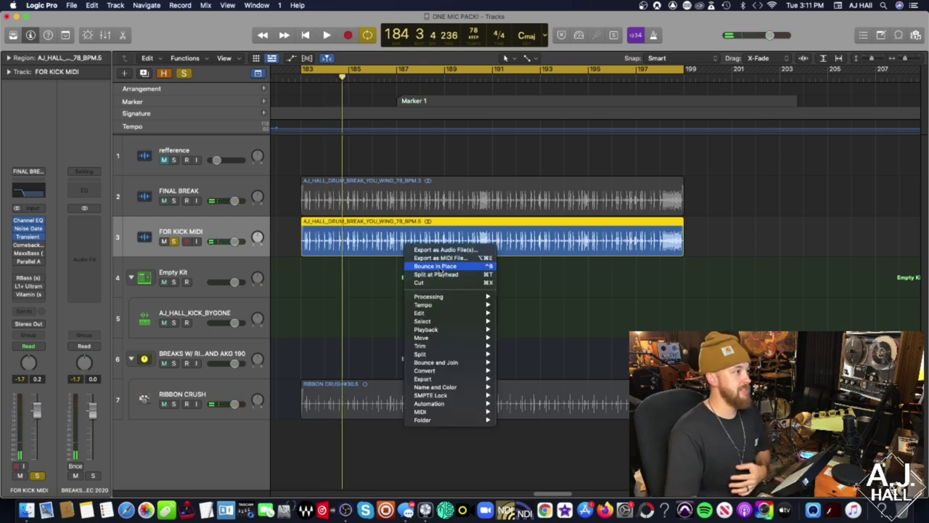
{"action": "left_click", "coordinate": [439, 266]}
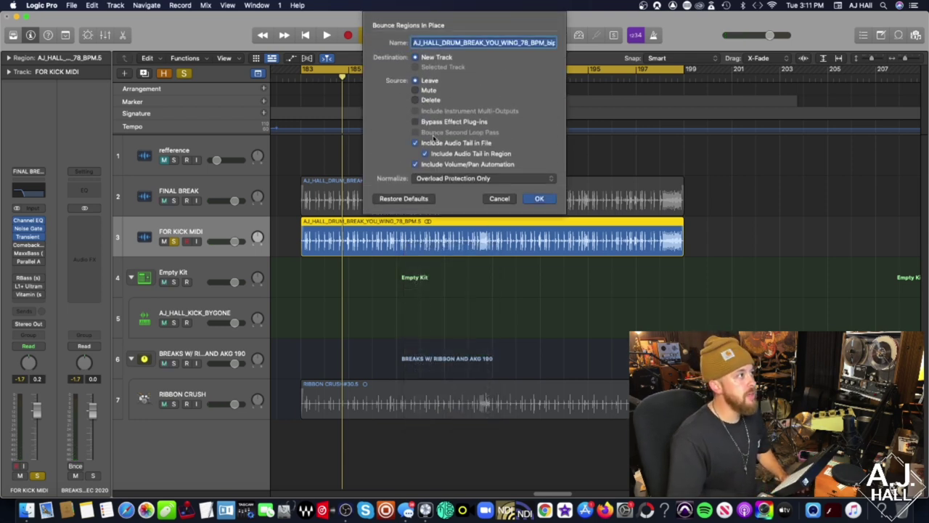
{"action": "left_click", "coordinate": [538, 199]}
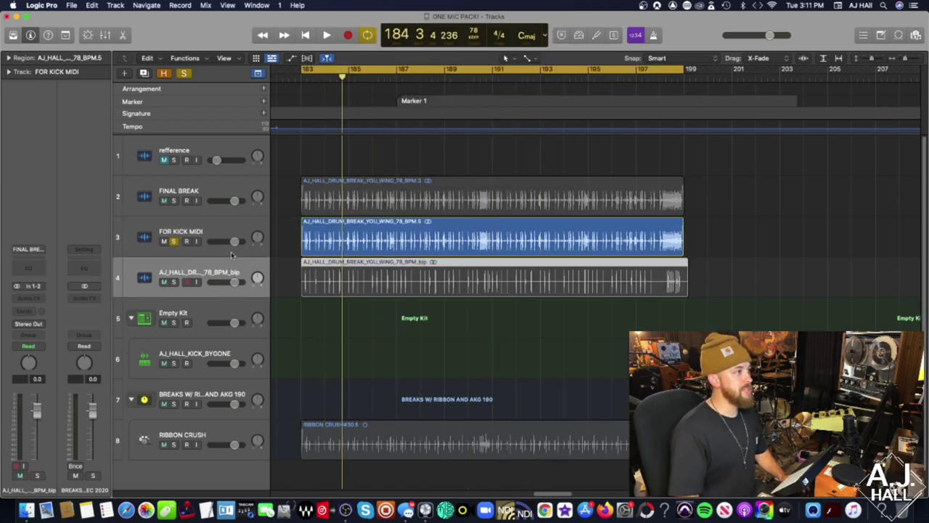
{"action": "left_click", "coordinate": [330, 248]}
{"action": "key", "text": "Delete"}
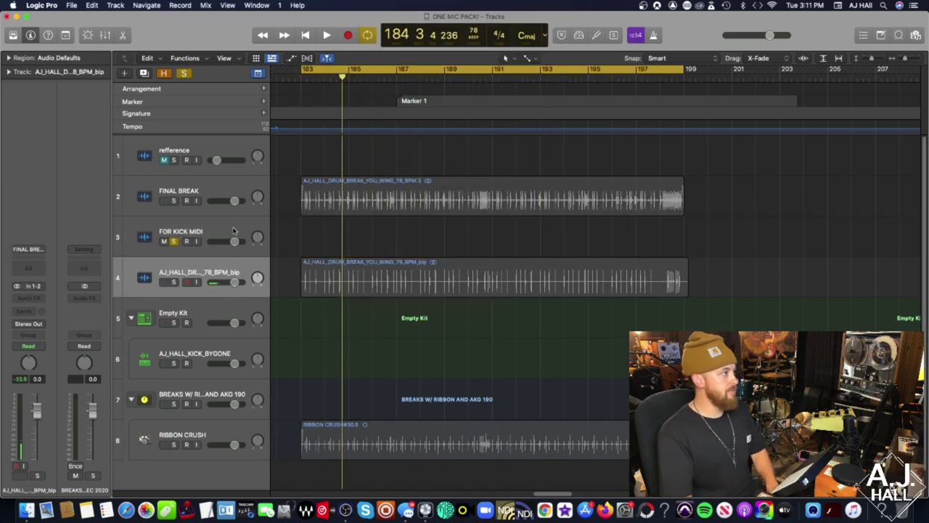
{"action": "left_click_drag", "start_coordinate": [386, 274], "coordinate": [387, 233]}
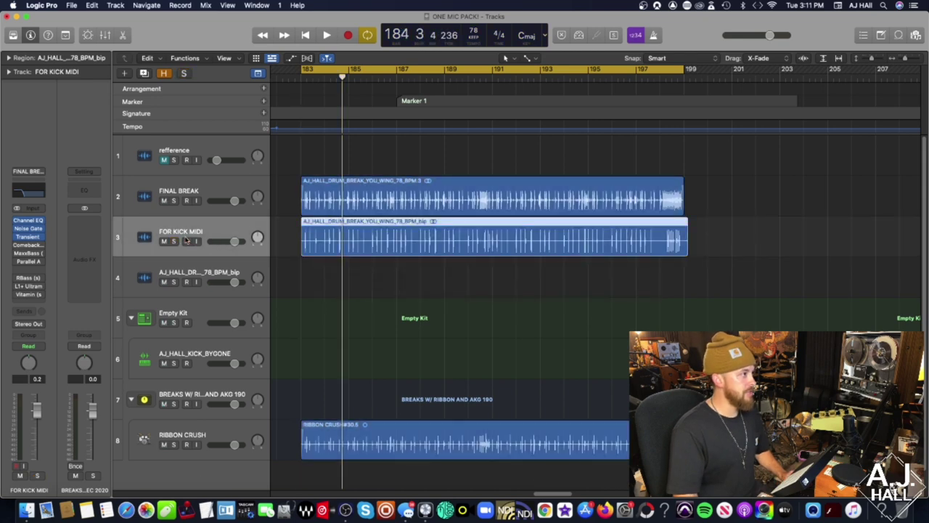
Audition the bounced kick, zoom in on its start, and enable Flex on FOR KICK MIDI.
{"action": "key", "text": "space"}
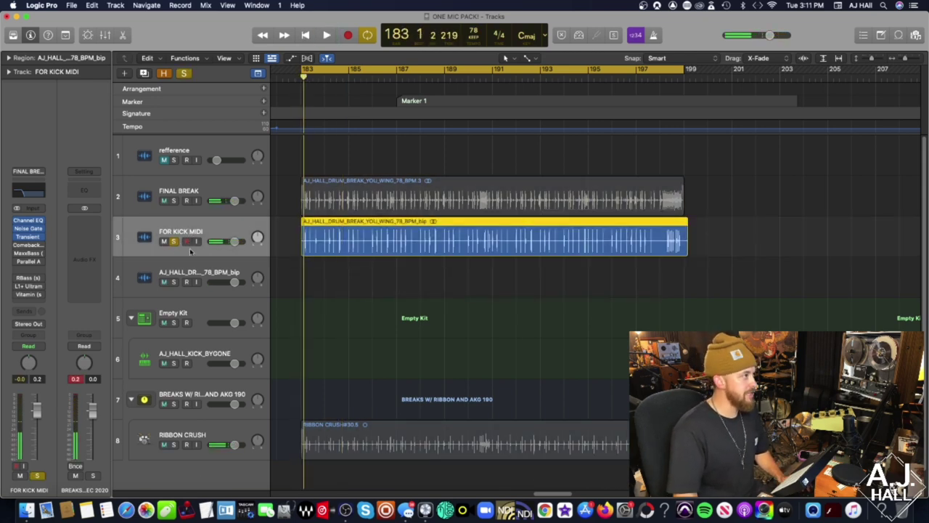
{"action": "key", "text": "space"}
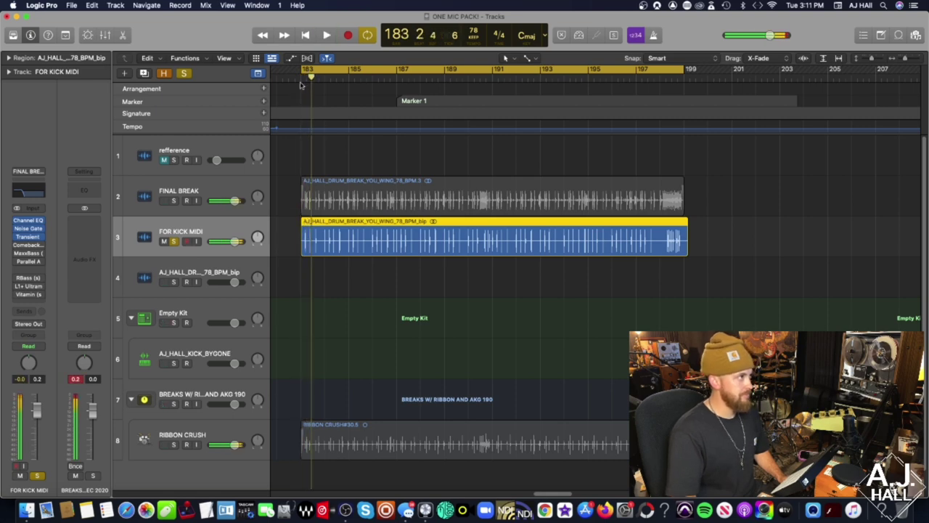
{"action": "key", "text": "space"}
{"action": "key", "text": "z"}
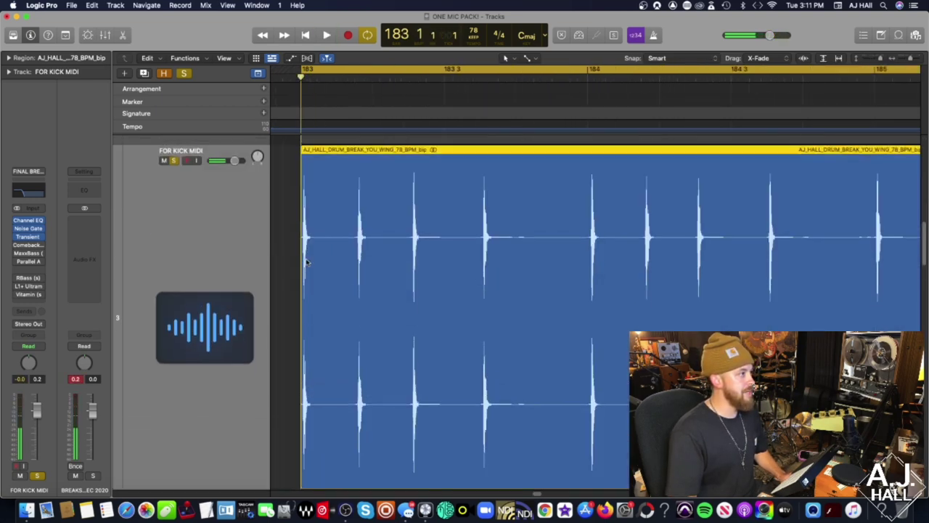
{"action": "scroll", "coordinate": [327, 252], "scroll_direction": "up", "scroll_amount": 3}
{"action": "left_click_drag", "start_coordinate": [328, 254], "coordinate": [326, 256]}
{"action": "key", "text": "super+Right"}
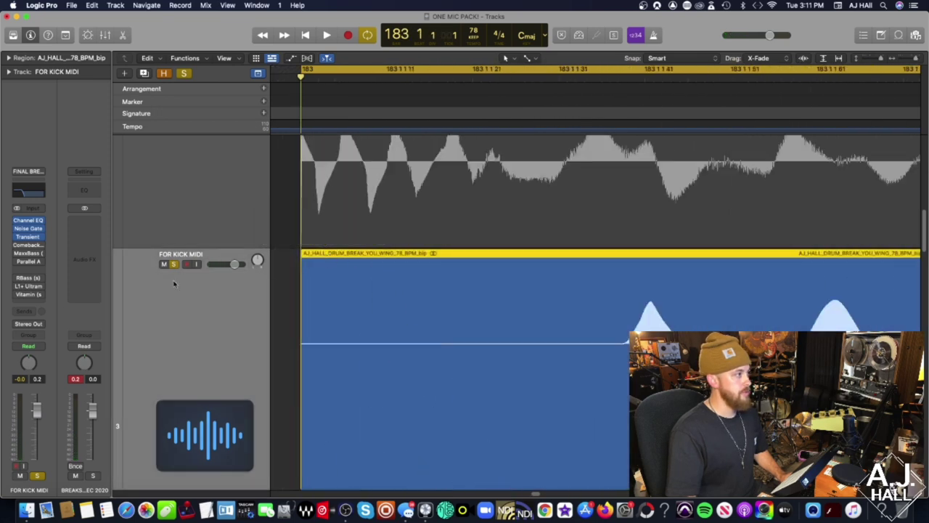
{"action": "scroll", "coordinate": [179, 269], "scroll_direction": "down", "scroll_amount": 4}
{"action": "left_click", "coordinate": [306, 58]}
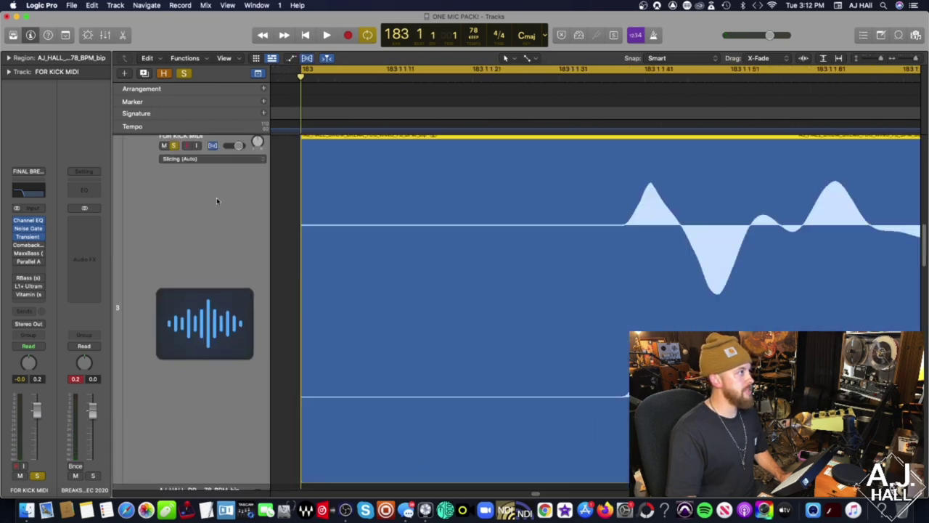
{"action": "left_click", "coordinate": [212, 146]}
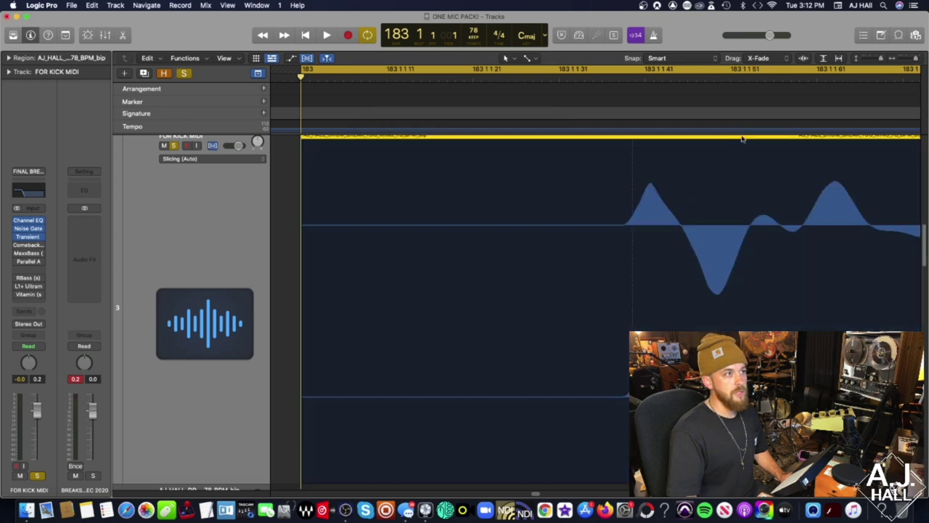
Split the region at the first kick hit, delete the leading piece, and audition the trimmed kick.
{"action": "left_click_drag", "start_coordinate": [720, 155], "coordinate": [295, 238]}
{"action": "scroll", "coordinate": [421, 205], "scroll_direction": "up", "scroll_amount": 3}
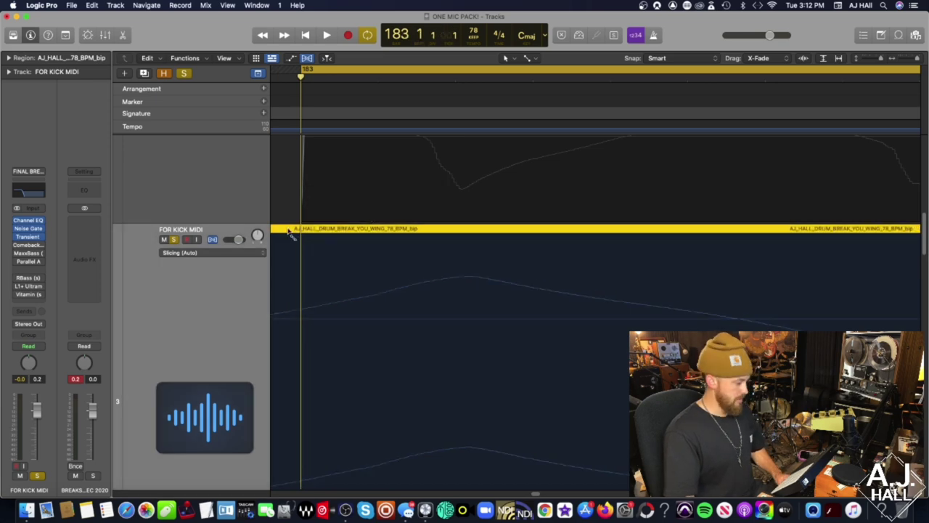
{"action": "key", "text": "super+t"}
{"action": "key", "text": "Delete"}
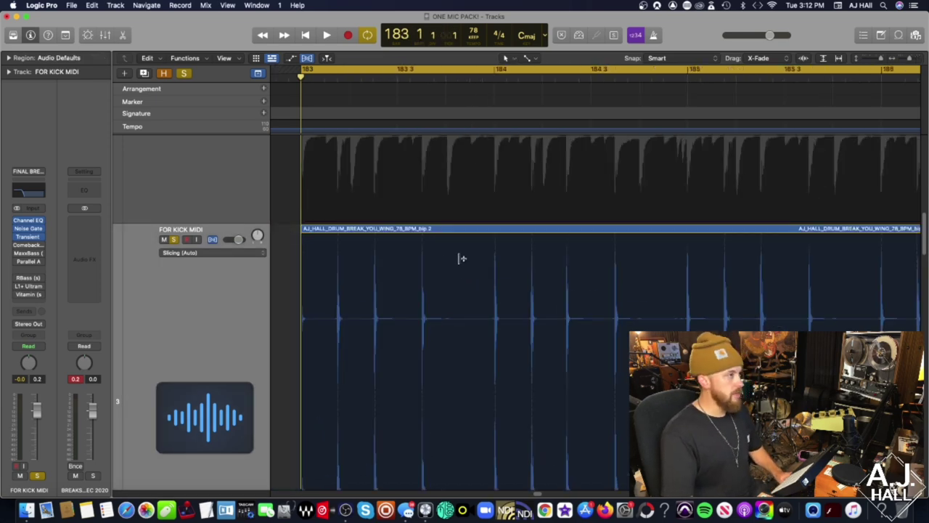
{"action": "key", "text": "super+Left"}
{"action": "key", "text": "super+Left"}
{"action": "key", "text": "super+Left"}
{"action": "key", "text": "super+Left"}
{"action": "left_click", "coordinate": [545, 78]}
{"action": "left_click", "coordinate": [540, 230]}
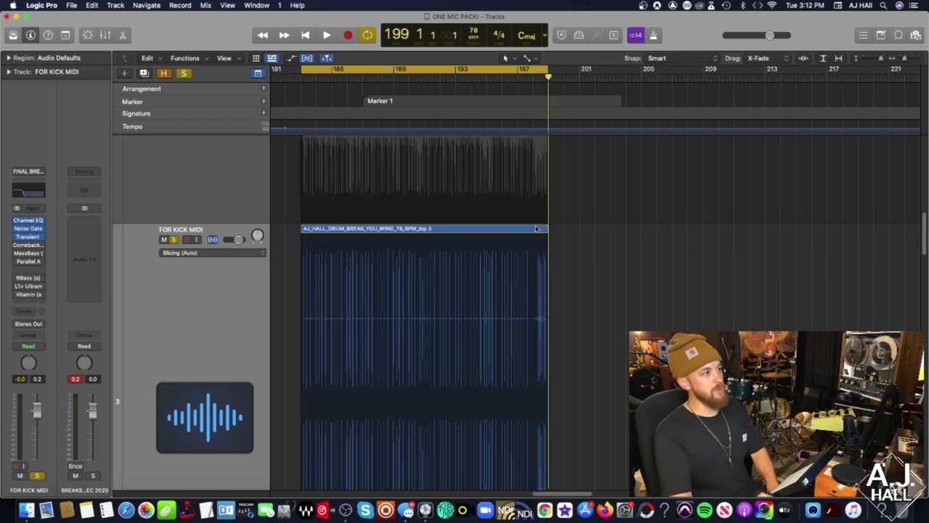
{"action": "left_click", "coordinate": [356, 254]}
{"action": "key", "text": "space"}
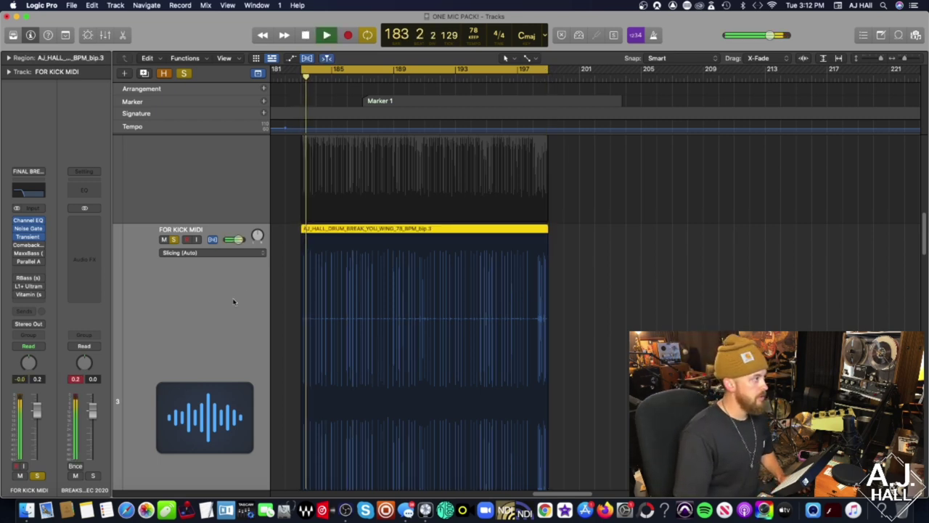
{"action": "key", "text": "space"}
{"action": "key", "text": "z"}
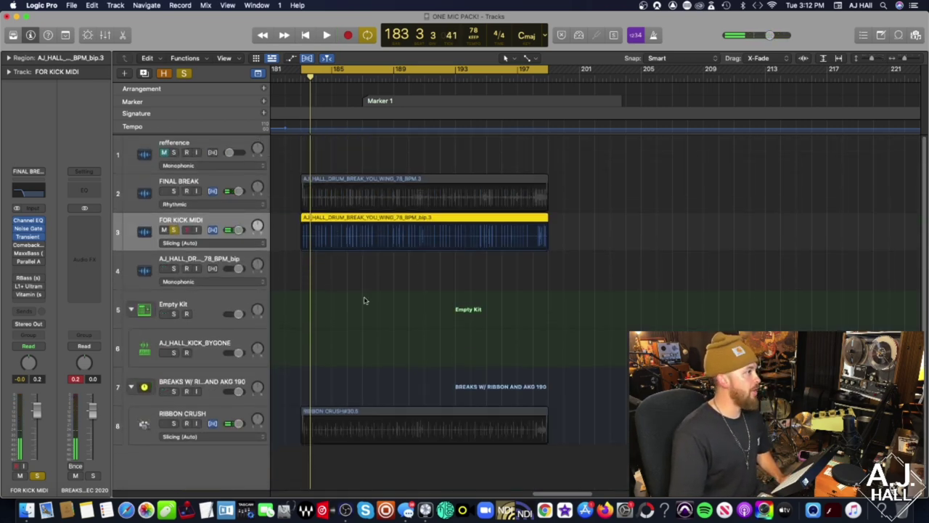
Run Drum Replacement/Doubling with Trigger Note C1 (36) KICK 1 to generate kick trigger MIDI.
{"action": "left_click", "coordinate": [125, 5]}
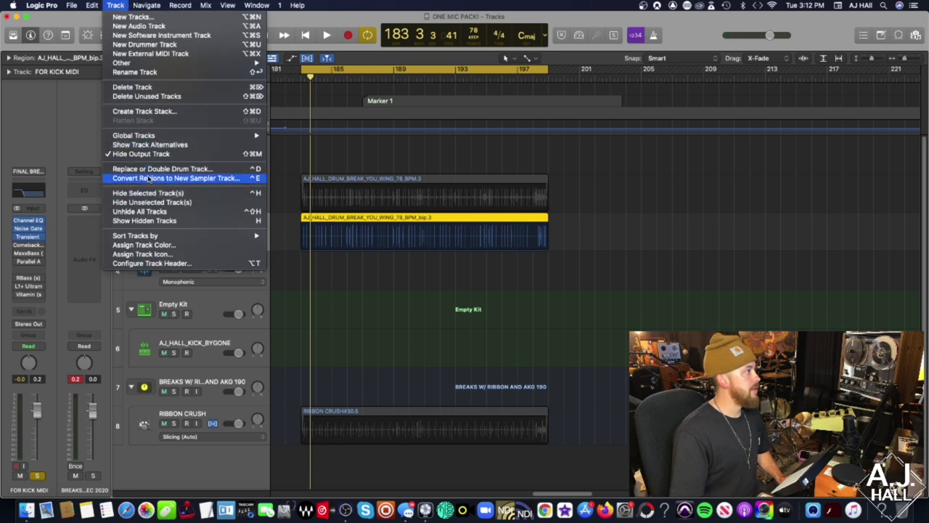
{"action": "left_click", "coordinate": [148, 172]}
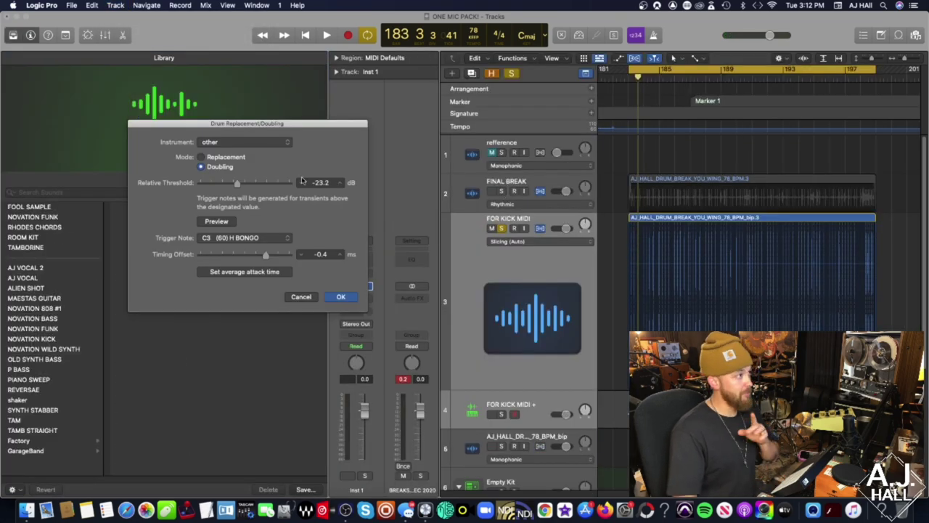
{"action": "left_click", "coordinate": [116, 5]}
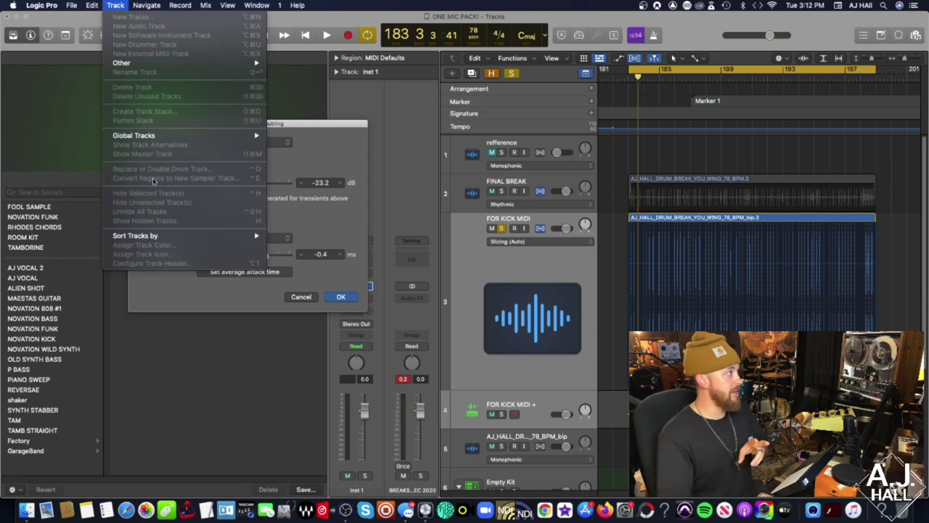
{"action": "left_click", "coordinate": [326, 145]}
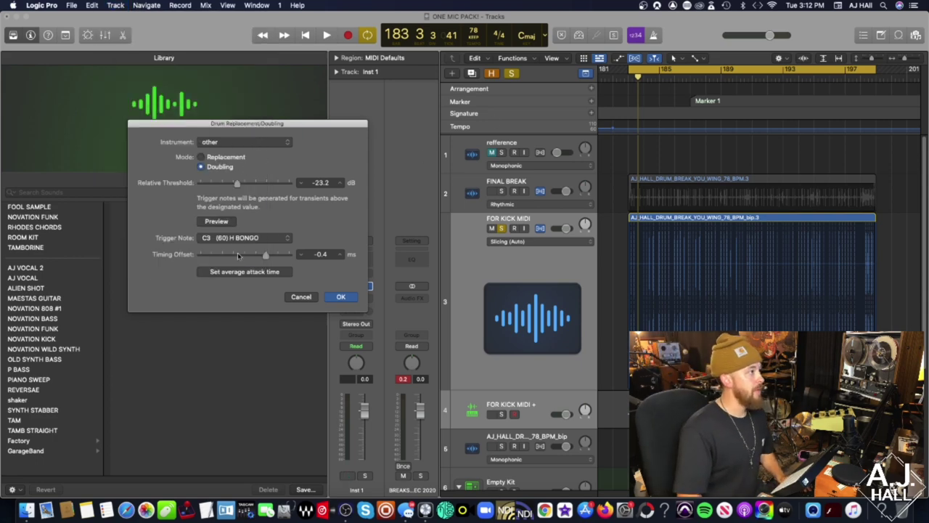
{"action": "left_click", "coordinate": [239, 238]}
{"action": "scroll", "coordinate": [232, 51], "scroll_direction": "up", "scroll_amount": 2}
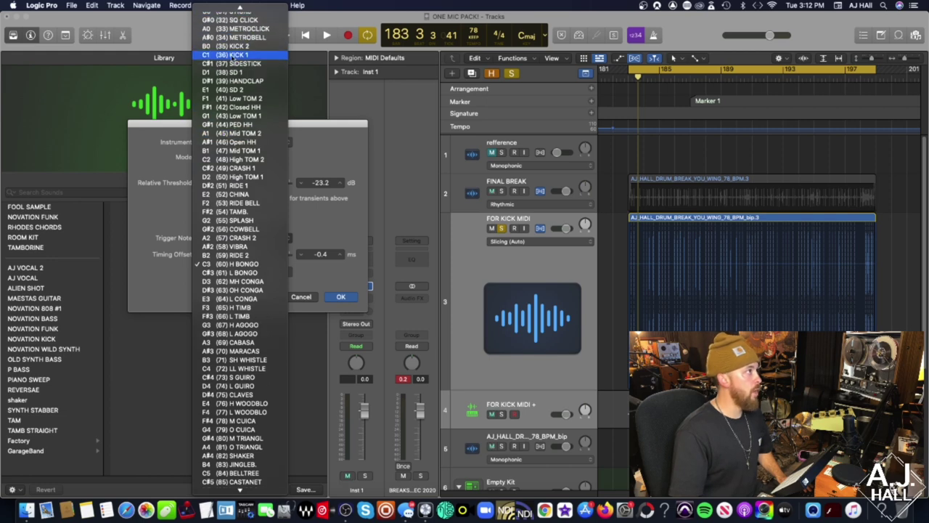
{"action": "left_click", "coordinate": [231, 56]}
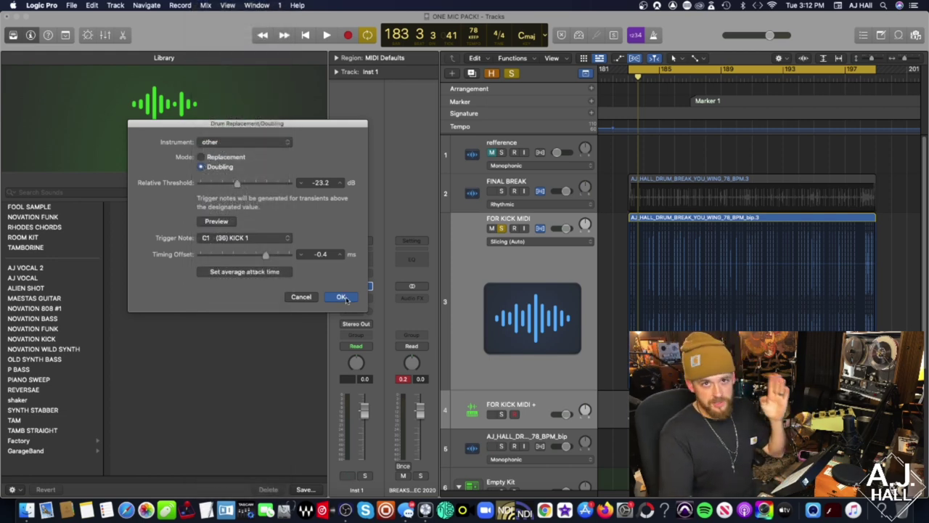
{"action": "left_click", "coordinate": [341, 298]}
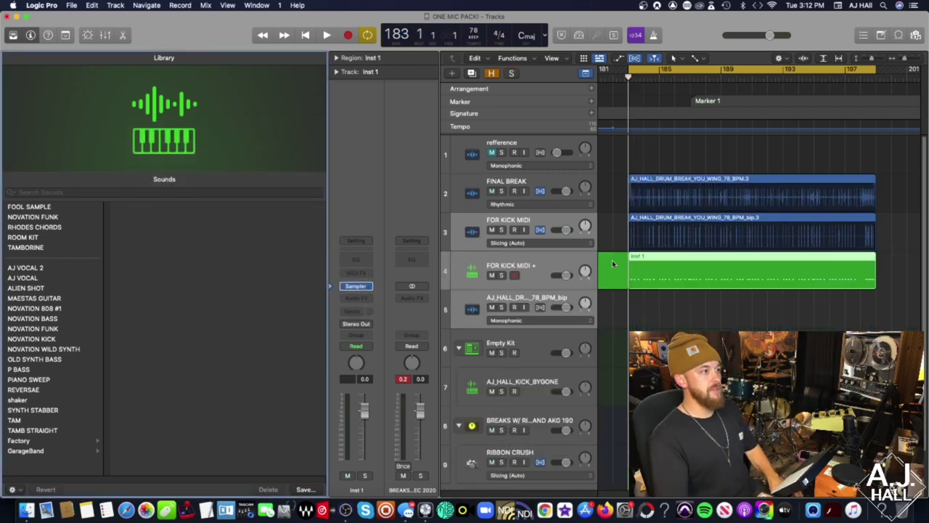
Move the Inst 1 MIDI region onto Empty Kit and delete the bip audio region.
{"action": "left_click", "coordinate": [612, 263]}
{"action": "left_click", "coordinate": [675, 271]}
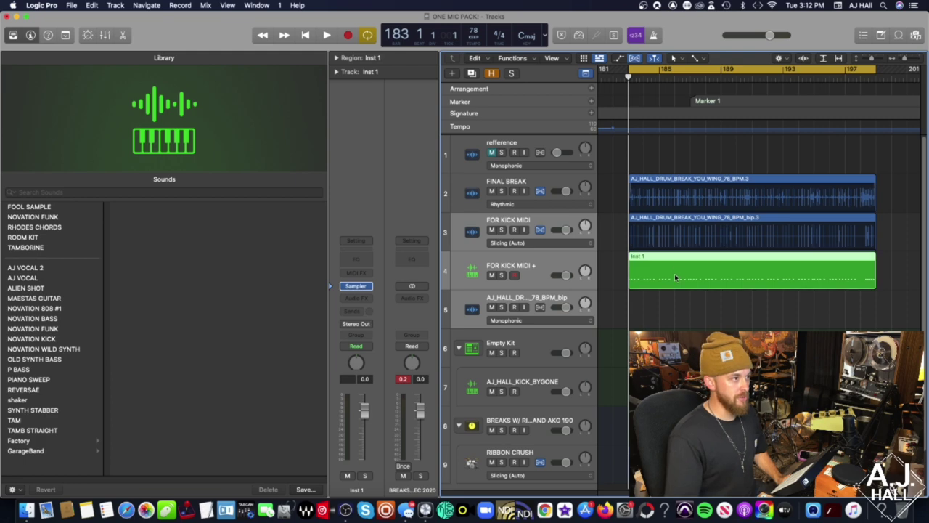
{"action": "left_click_drag", "start_coordinate": [675, 280], "coordinate": [639, 367]}
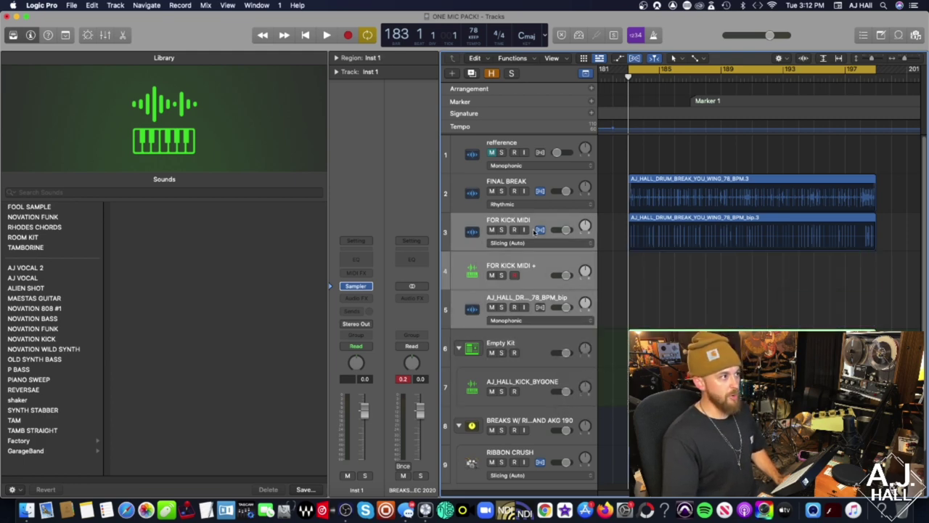
{"action": "left_click", "coordinate": [638, 231]}
{"action": "key", "text": "Delete"}
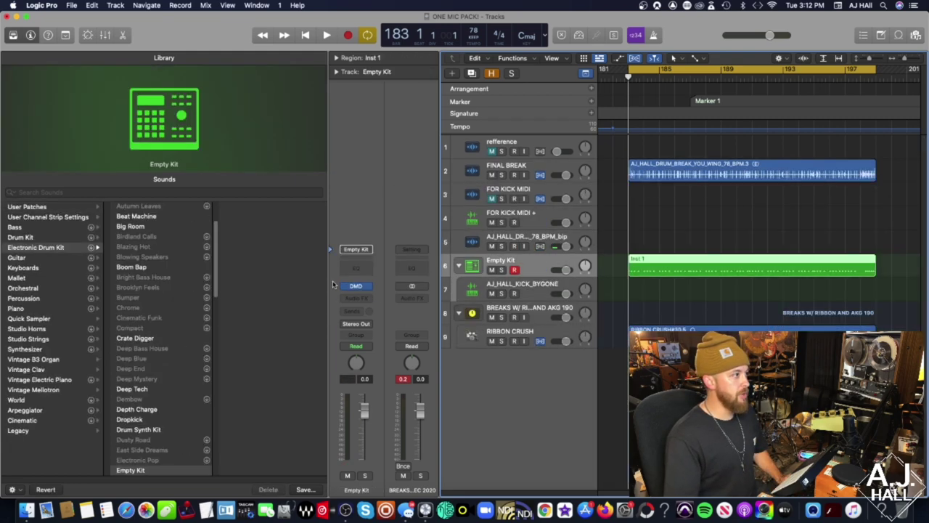
Check the AJ_HALL_KICK_BYGONE track's sampler, then mute the Empty Kit track.
{"action": "left_click", "coordinate": [538, 286]}
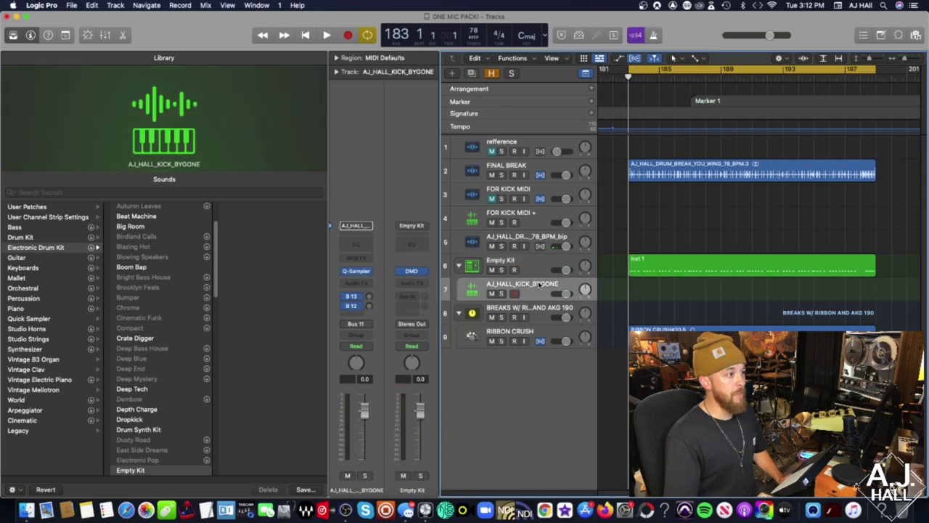
{"action": "left_click", "coordinate": [357, 271]}
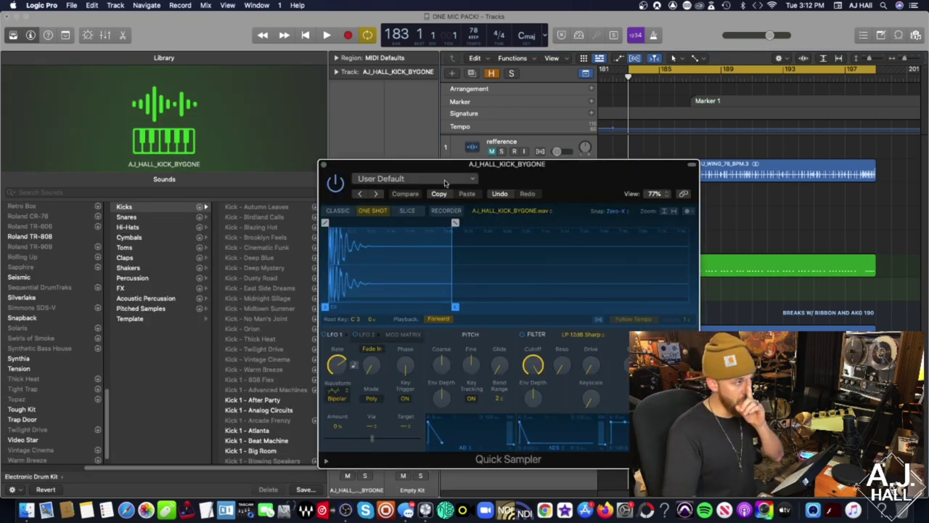
{"action": "left_click", "coordinate": [324, 167]}
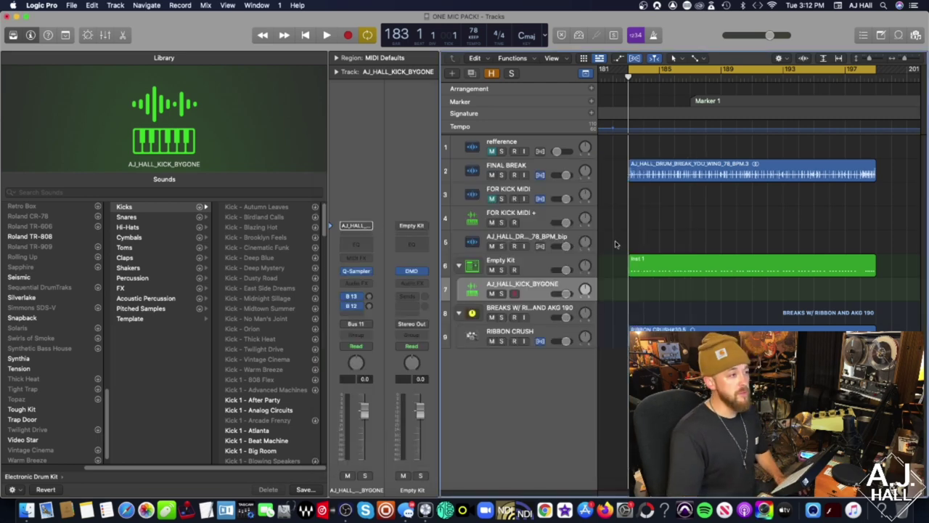
{"action": "left_click", "coordinate": [492, 270]}
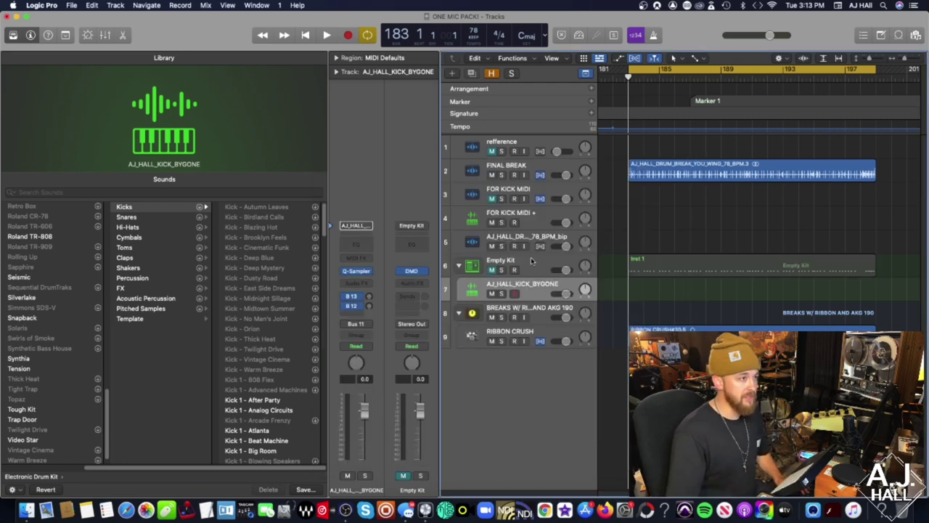
Play the break, then select Empty Kit and check its Drum Machine Designer.
{"action": "key", "text": "space"}
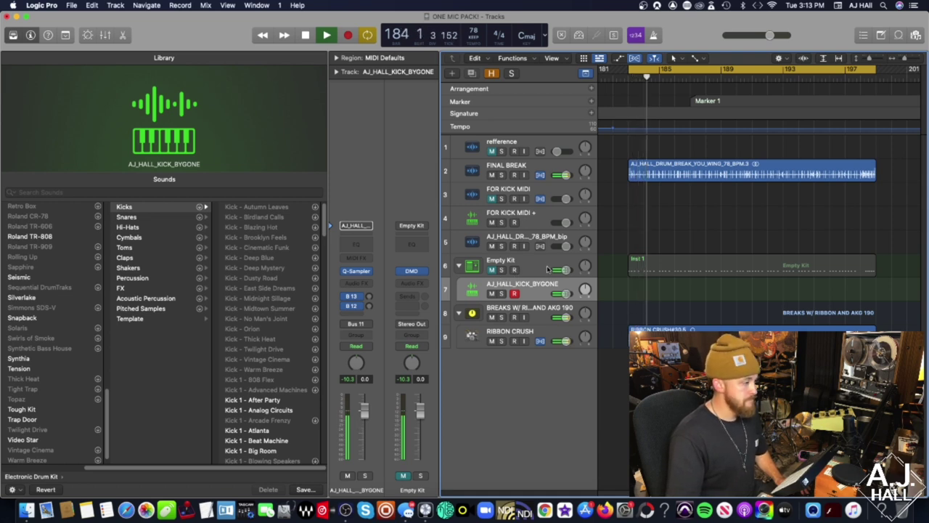
{"action": "key", "text": "space"}
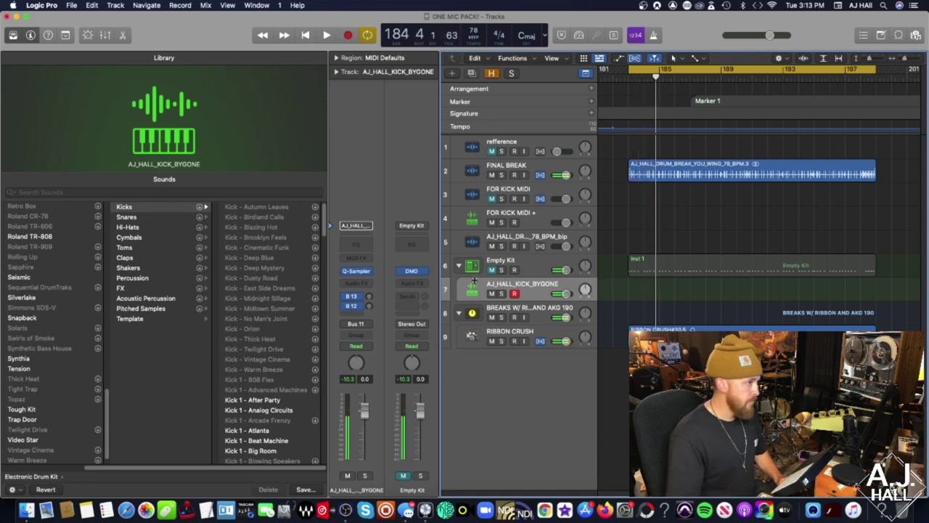
{"action": "left_click", "coordinate": [511, 266]}
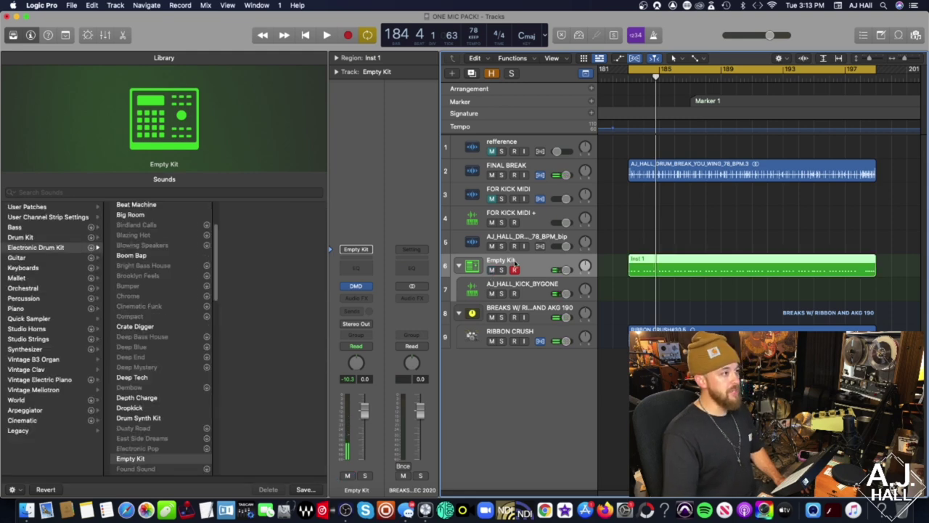
{"action": "left_click", "coordinate": [356, 286]}
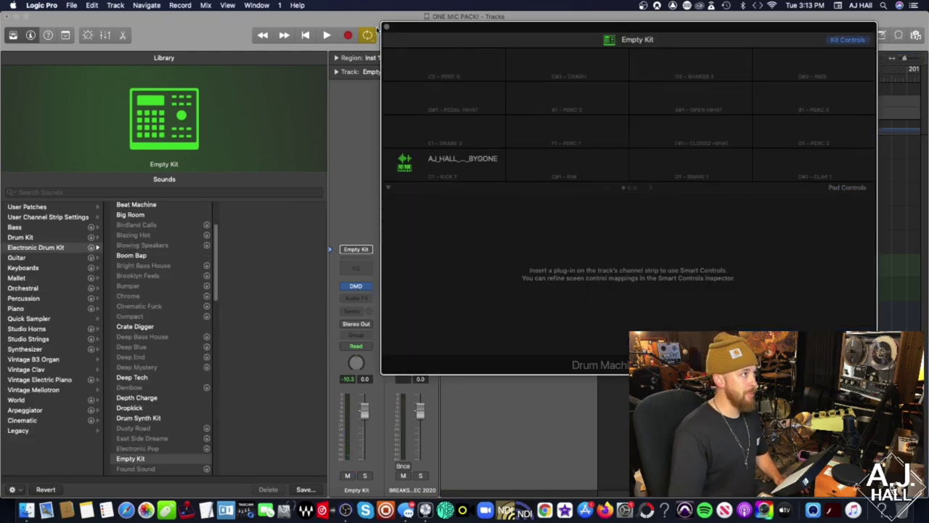
{"action": "left_click", "coordinate": [386, 27]}
{"action": "key", "text": "space"}
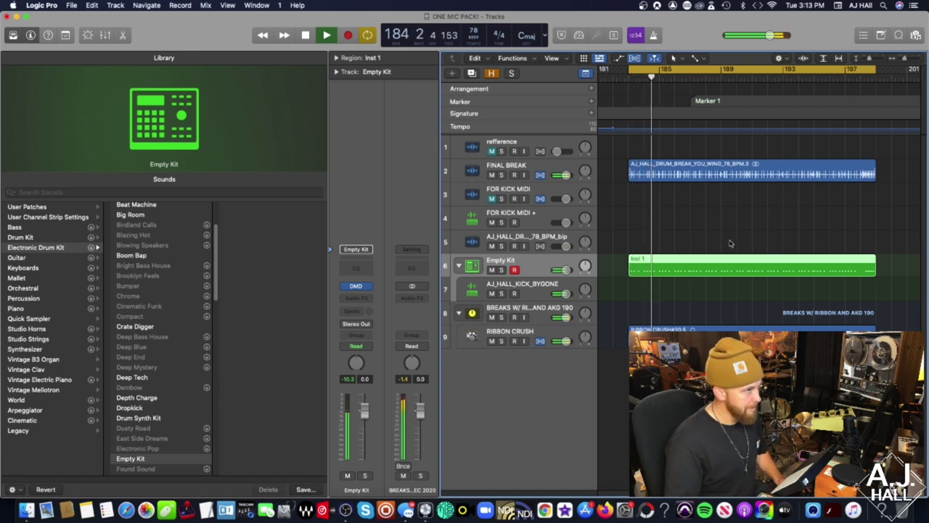
{"action": "key", "text": "space"}
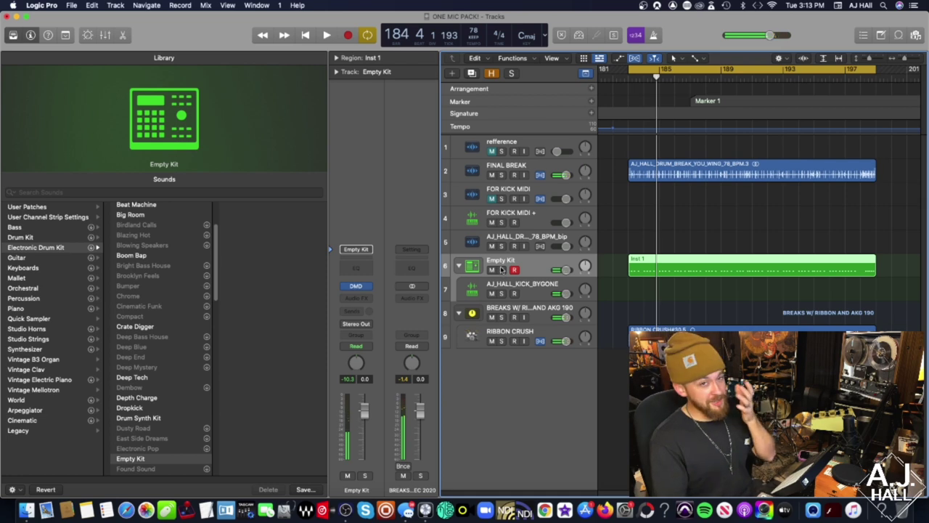
Solo Empty Kit and audition the triggered kick alone from bar 183.
{"action": "left_click", "coordinate": [500, 270]}
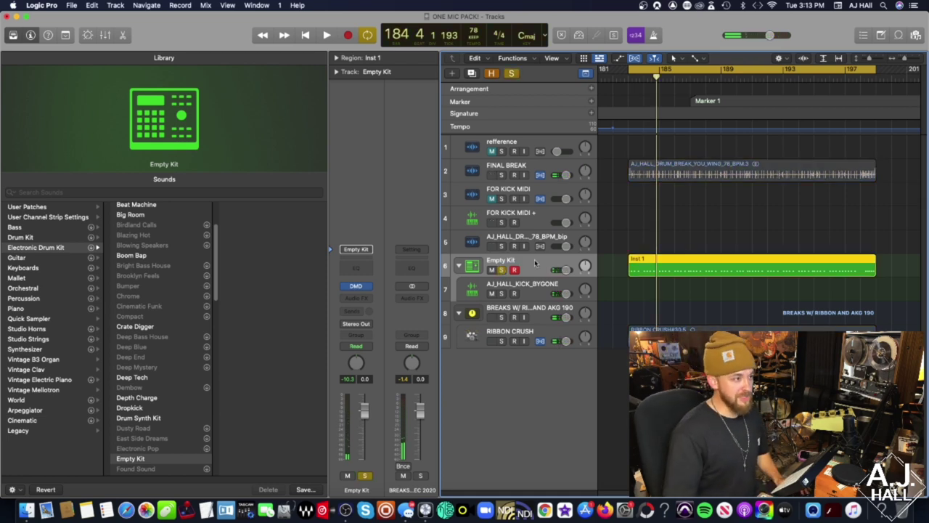
{"action": "key", "text": "space"}
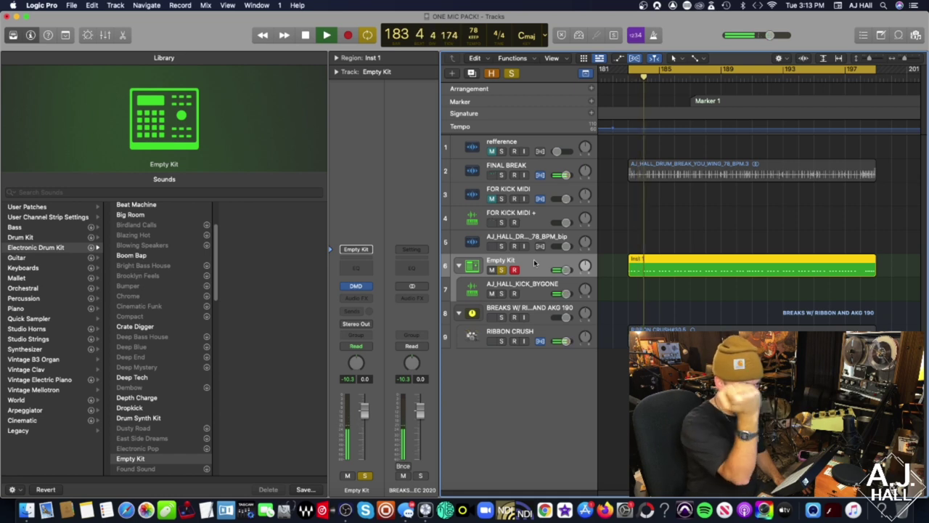
{"action": "key", "text": "space"}
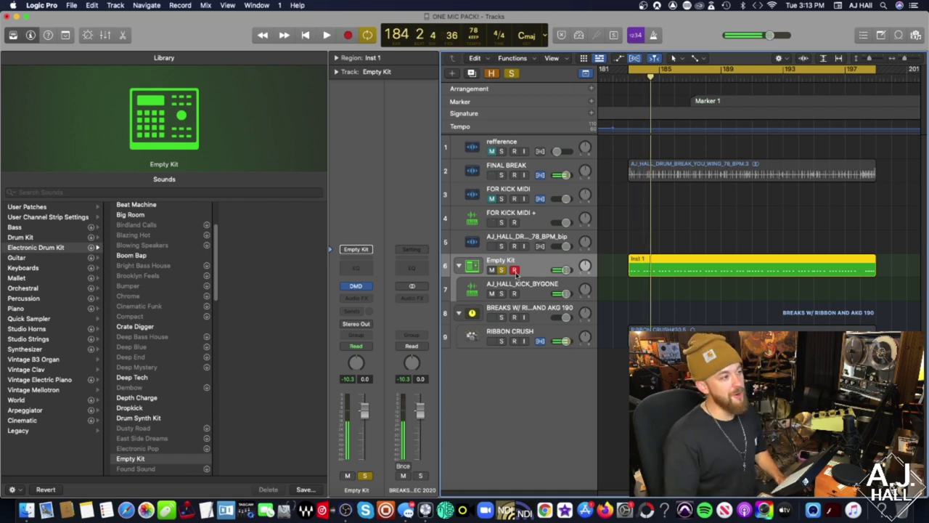
Unsolo Empty Kit, raise its volume to +1.7 dB, unmute it and play it with the break.
{"action": "left_click", "coordinate": [501, 270]}
{"action": "left_click", "coordinate": [491, 269]}
{"action": "key", "text": "space"}
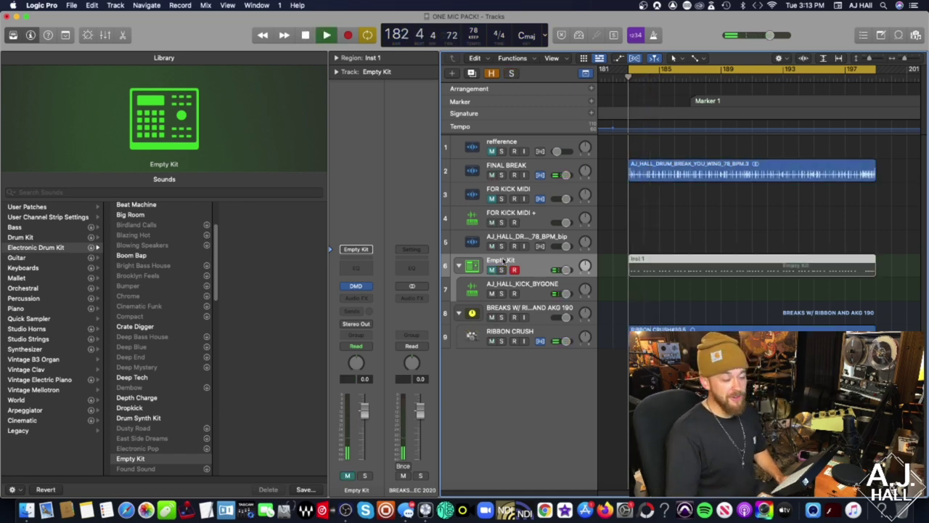
{"action": "left_click_drag", "start_coordinate": [564, 270], "coordinate": [566, 270]}
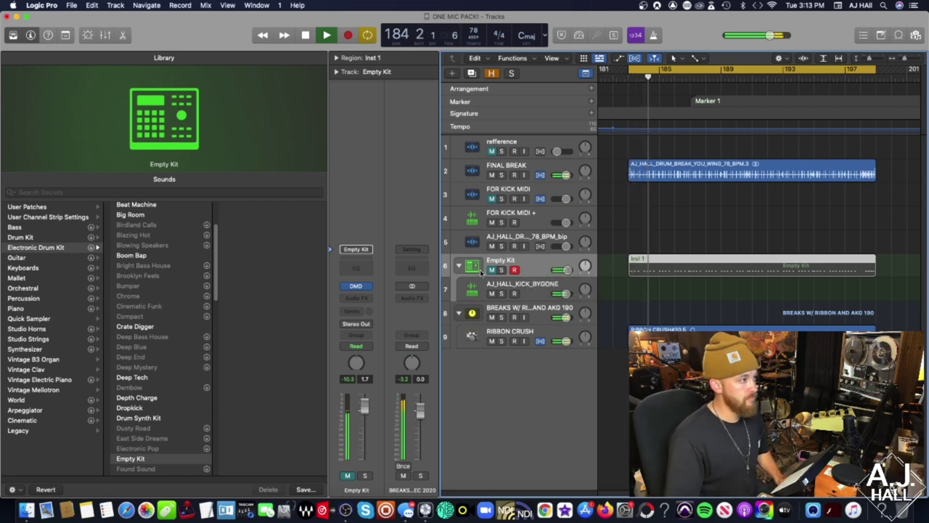
{"action": "key", "text": "space"}
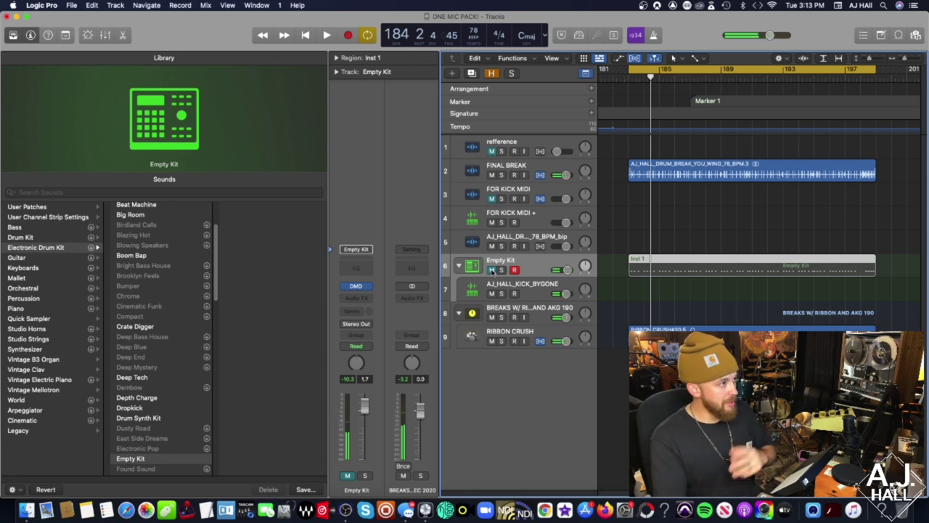
{"action": "left_click", "coordinate": [498, 264]}
{"action": "key", "text": "space"}
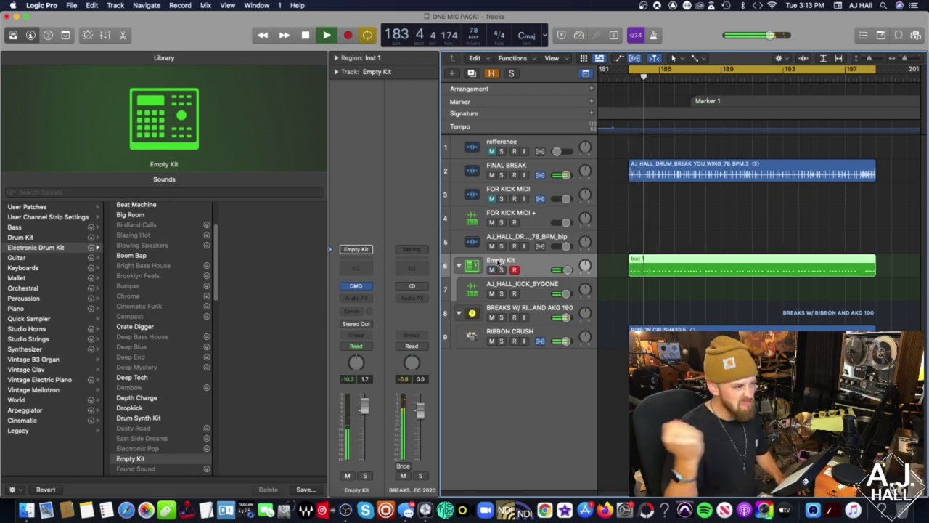
{"action": "key", "text": "space"}
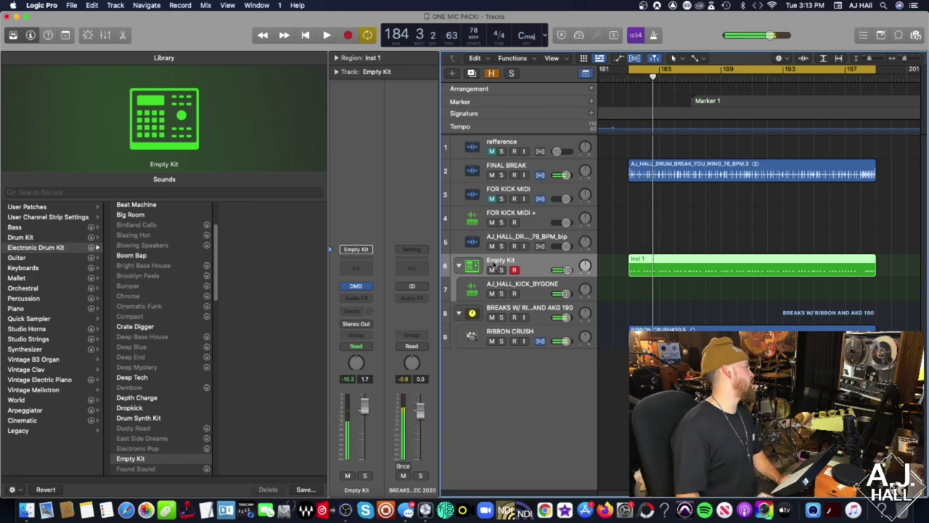